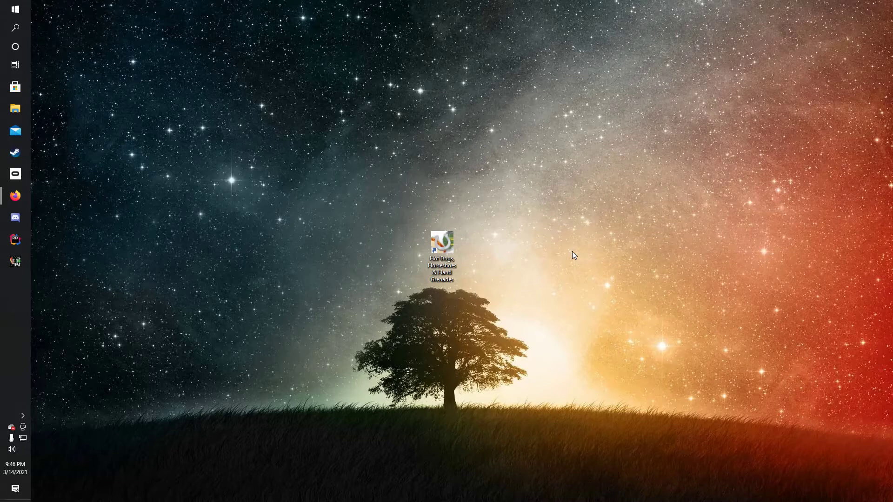
Download ModInstaller.exe from the H3VR Mod Installer v1.2.2 release on GitHub into the Downloads folder, replacing the existing copy
key(alt+Tab)
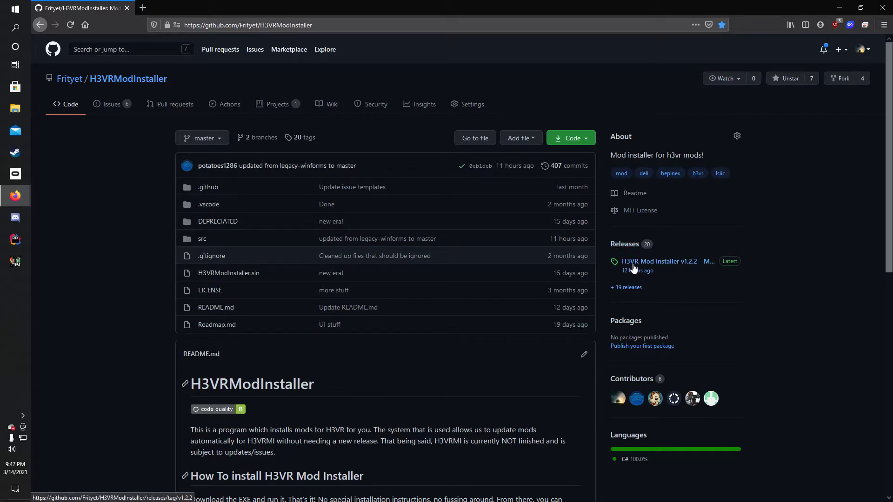
click(647, 270)
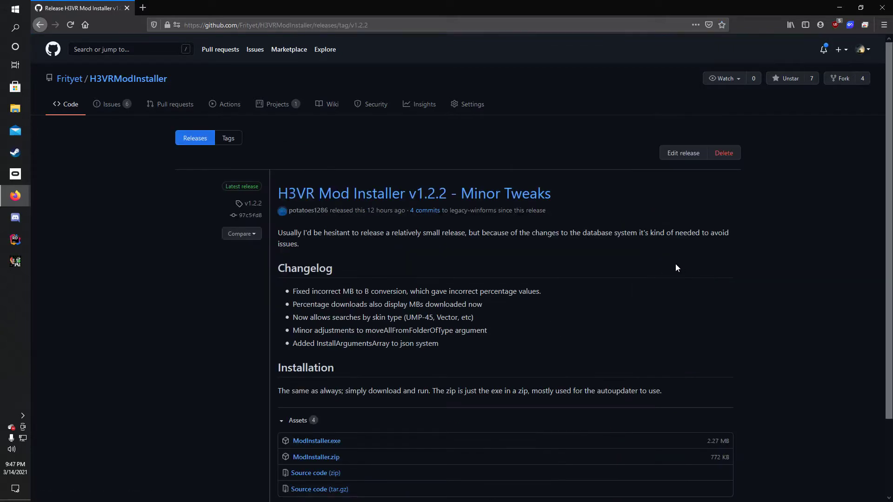
scroll(675, 263, down, 2)
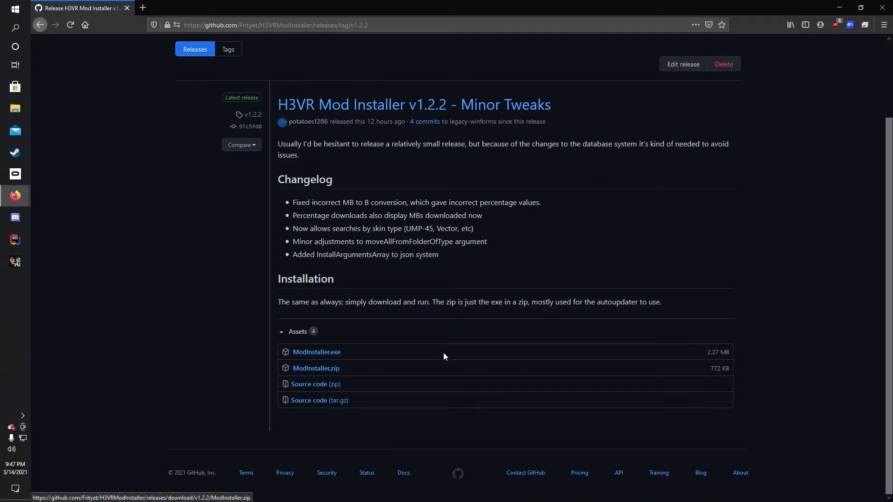
click(337, 352)
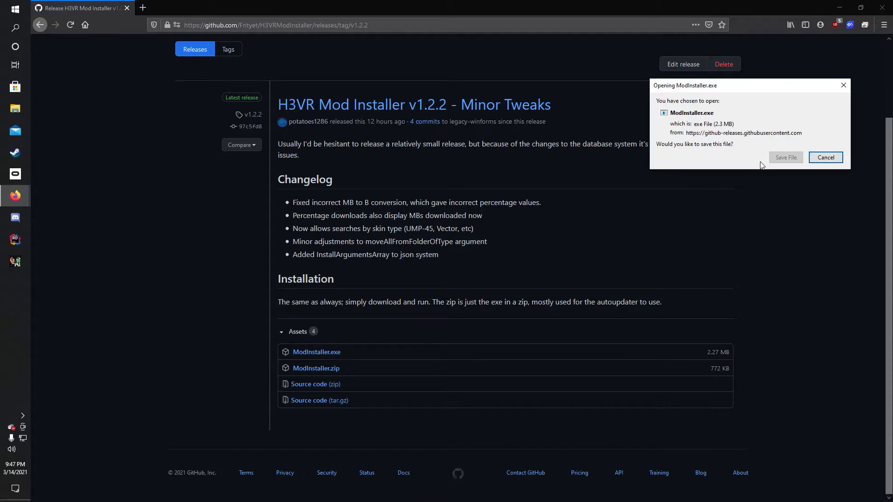
click(786, 158)
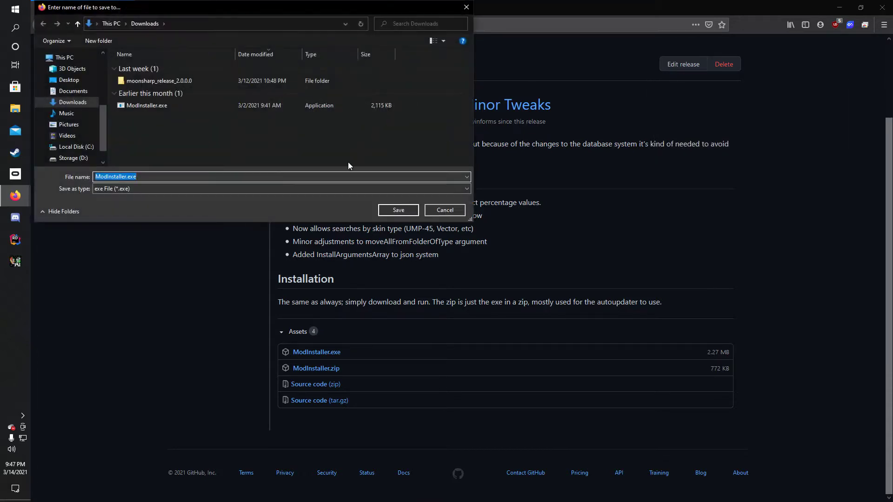
click(400, 210)
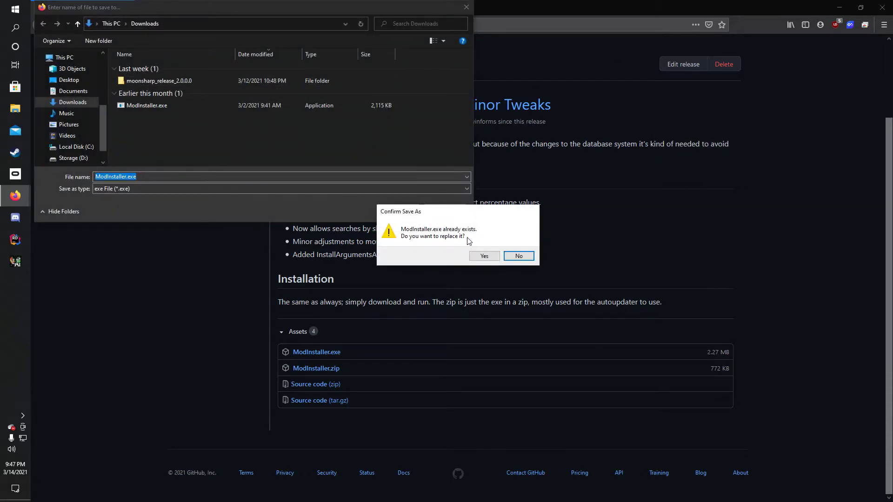
click(471, 258)
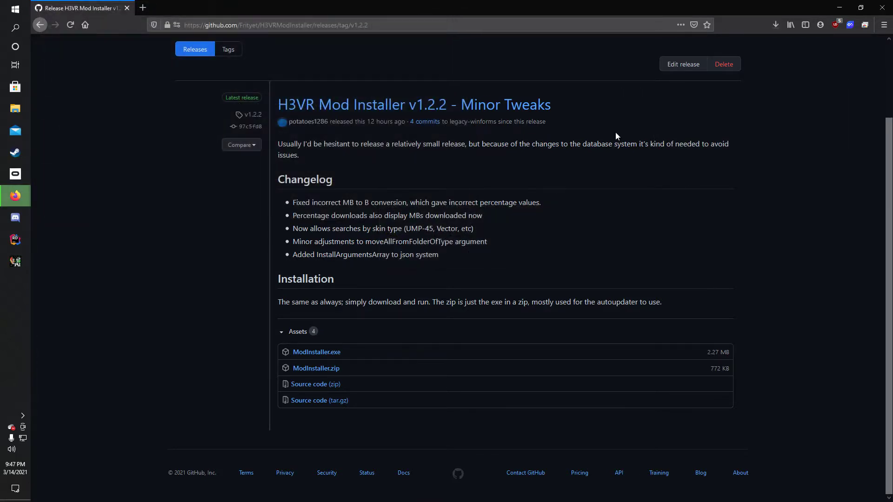
click(837, 7)
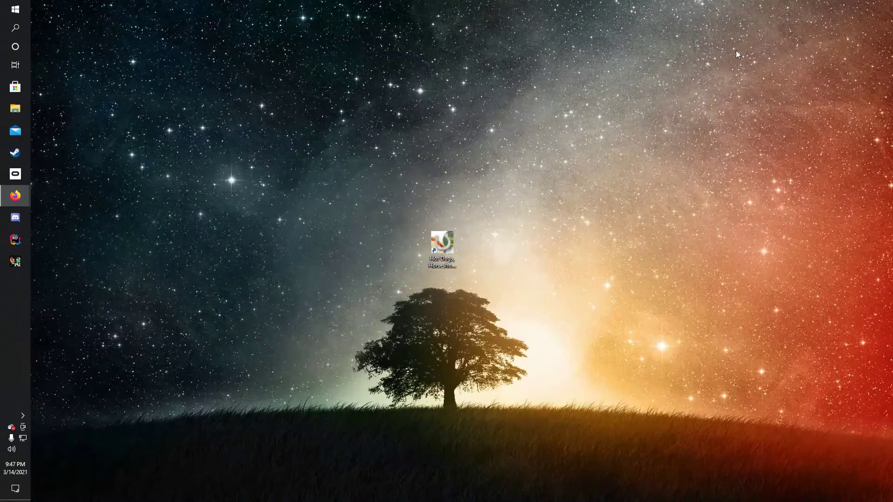
Move ModInstaller.exe from the This PC Downloads folder to the desktop, replacing the existing file there, and close File Explorer
click(15, 109)
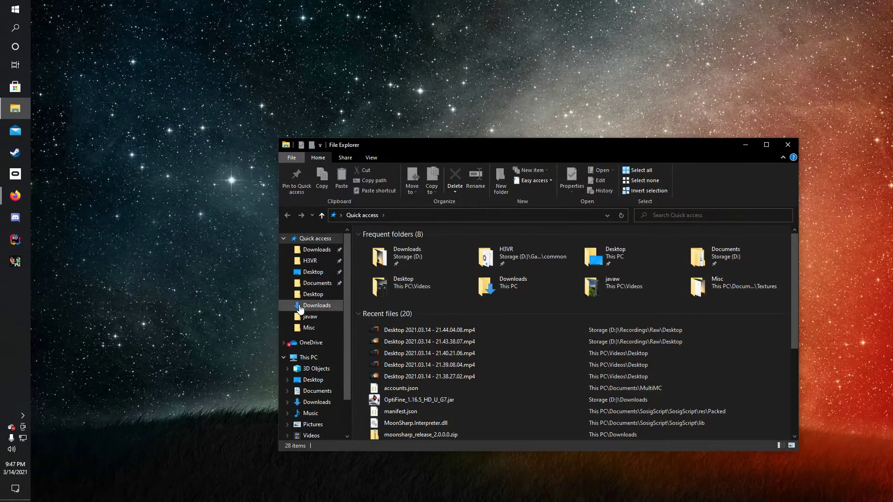
click(317, 250)
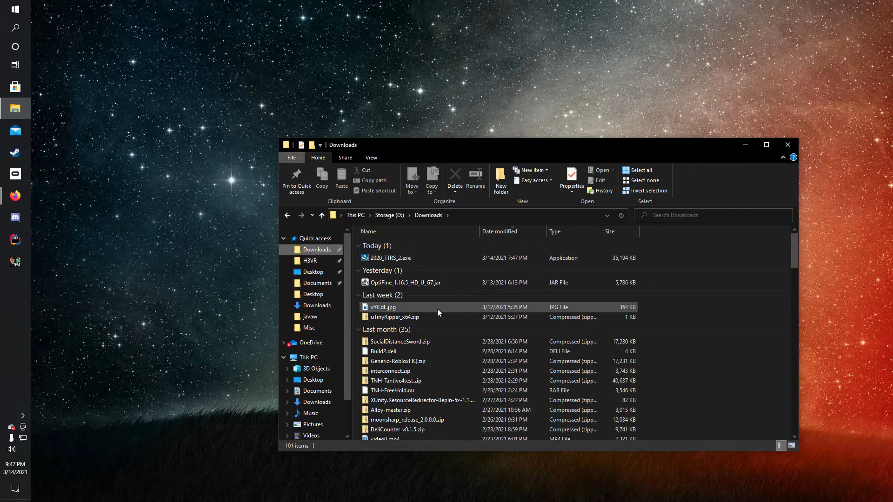
scroll(437, 309, down, 1)
scroll(372, 279, up, 1)
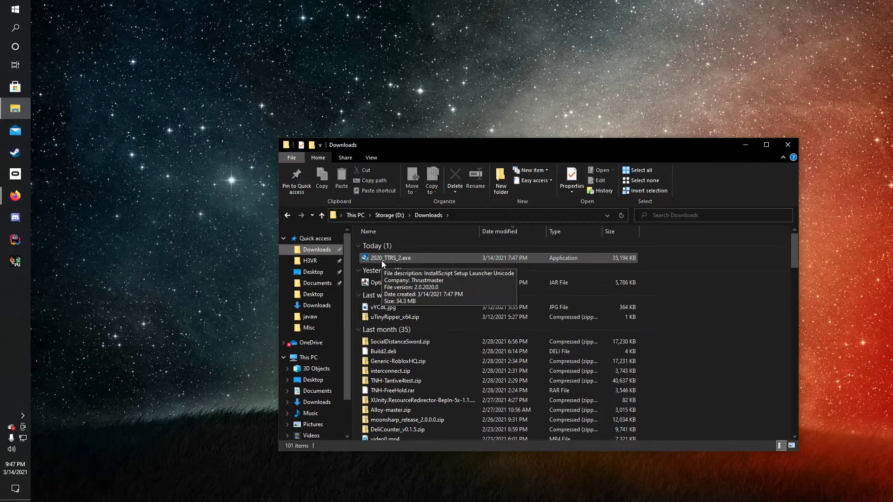
scroll(565, 304, down, 15)
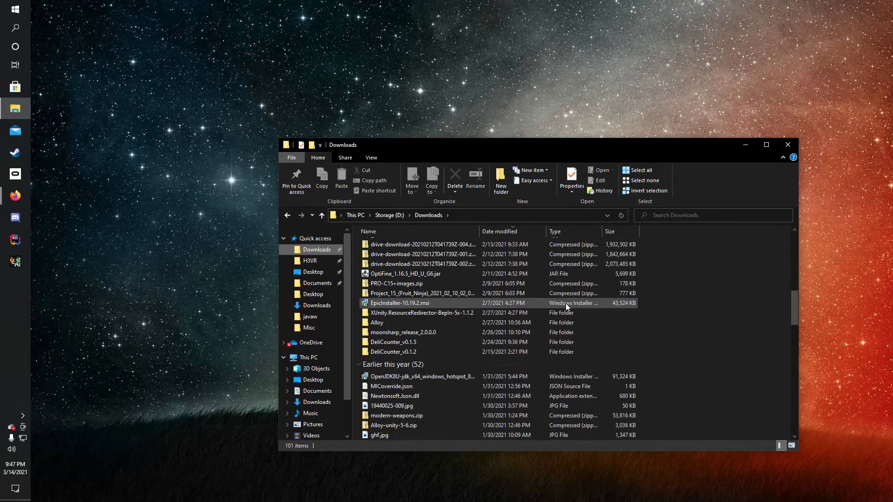
click(321, 305)
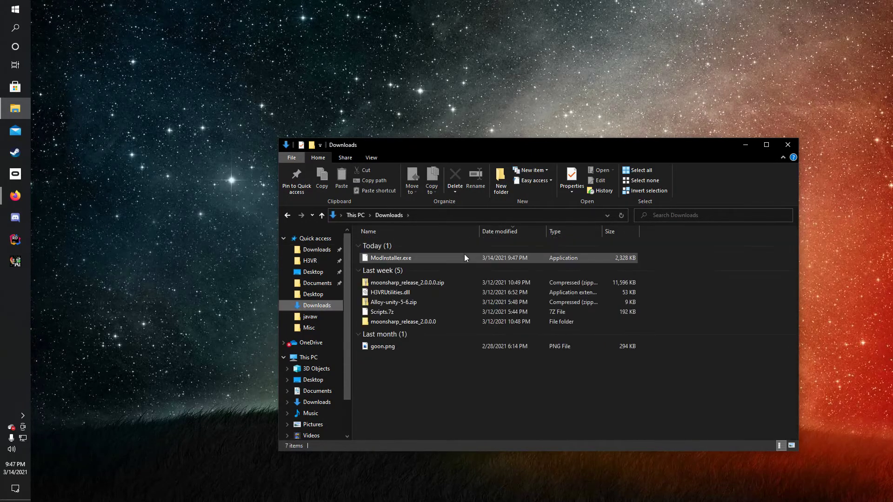
click(464, 257)
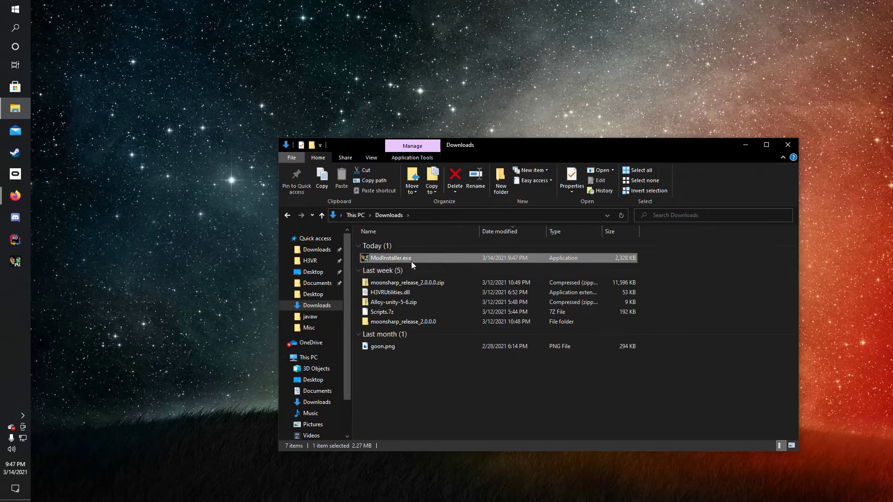
drag(411, 261, 49, 38)
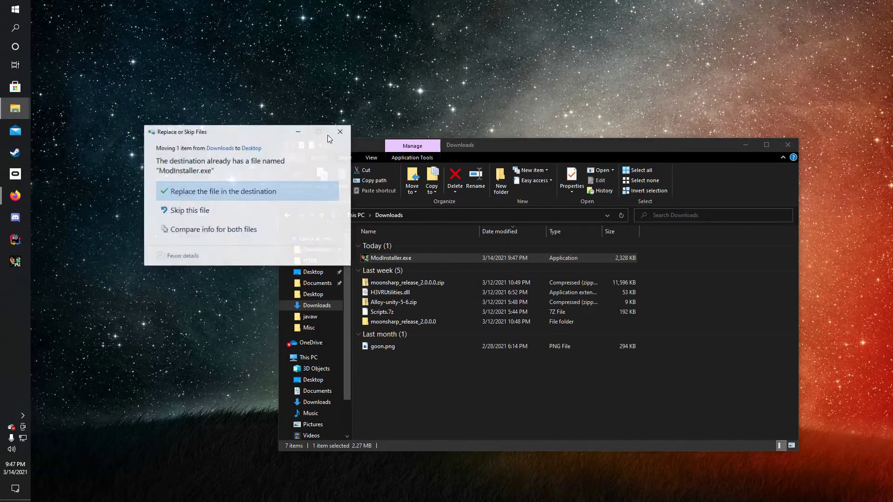
click(282, 201)
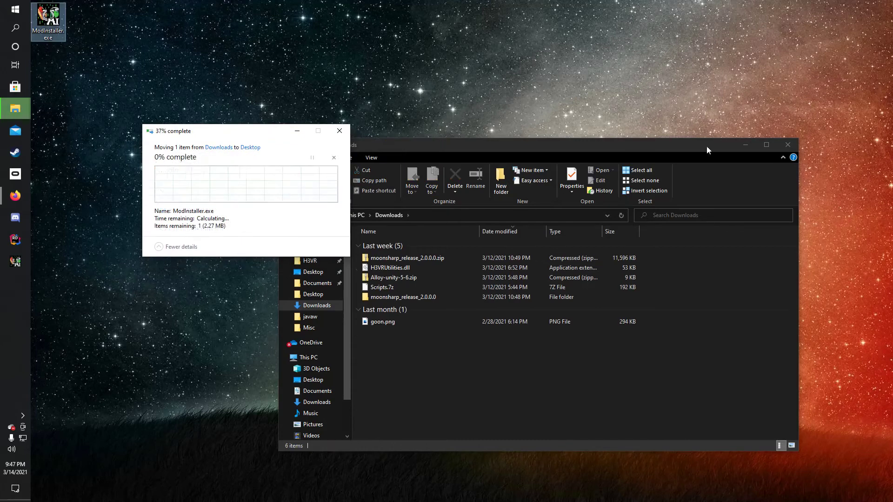
click(784, 147)
Run ModInstaller.exe from the desktop despite the SmartScreen warning and dismiss its two introductory notices
click(39, 51)
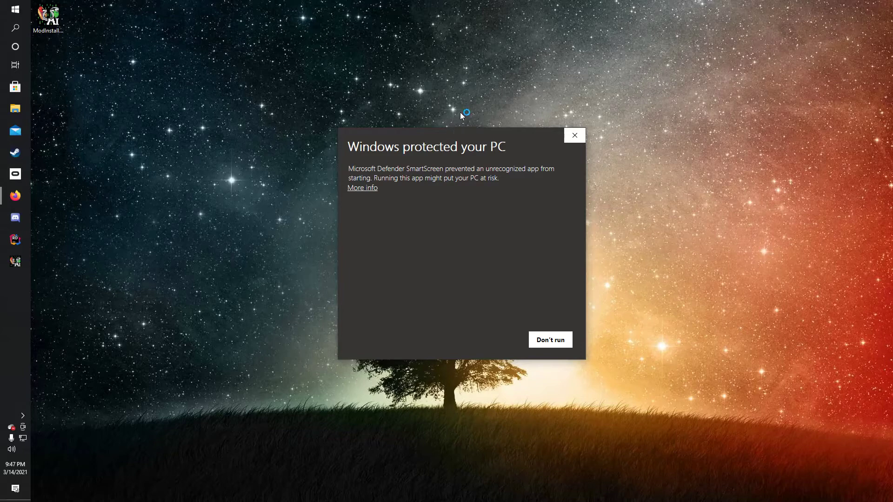
click(371, 188)
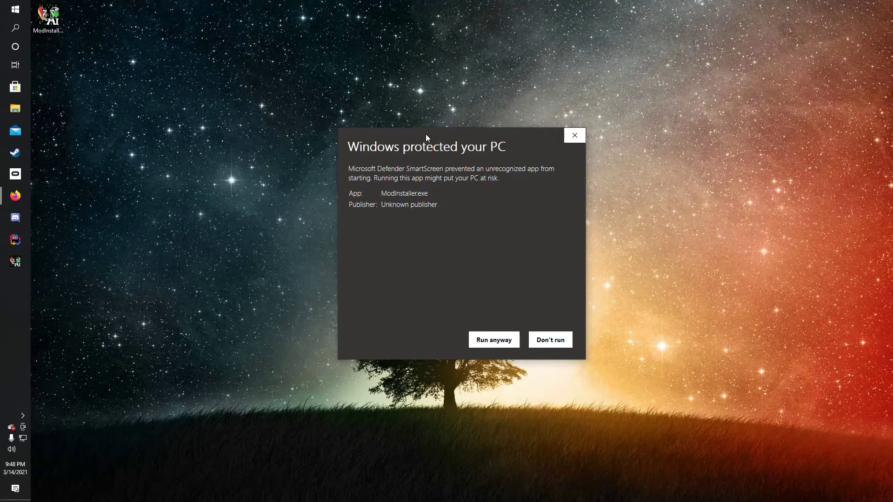
drag(411, 134, 522, 207)
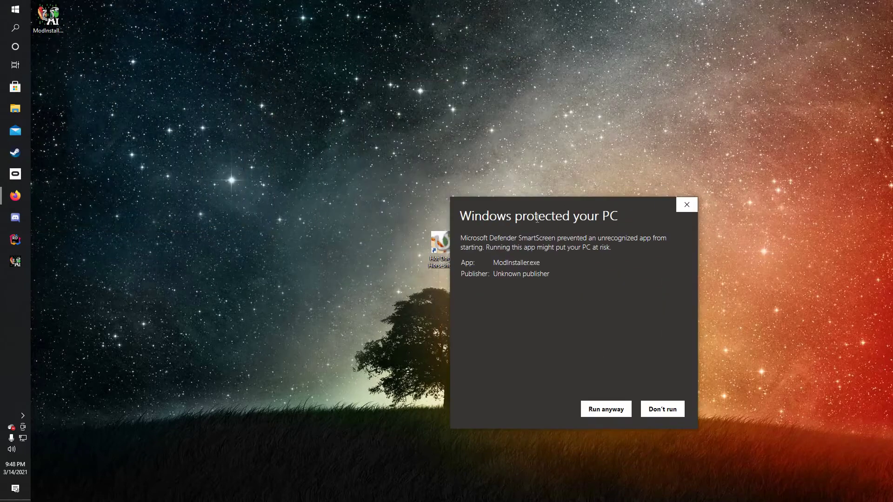
click(598, 410)
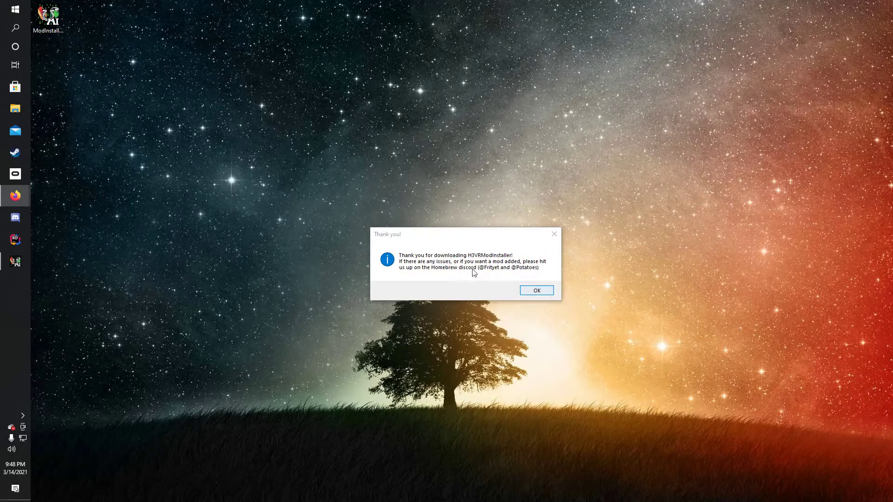
click(550, 291)
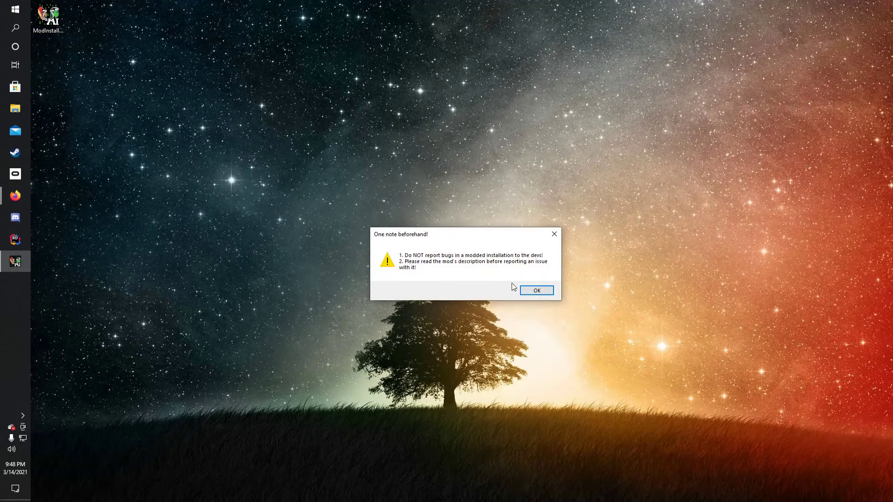
click(531, 291)
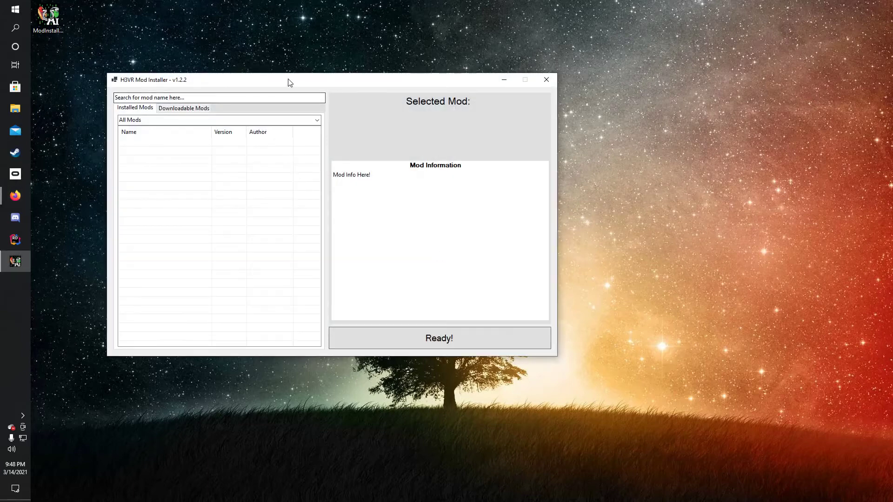
Show the downloadable mods and look through the full list and the available mod categories
drag(289, 82, 497, 103)
click(386, 134)
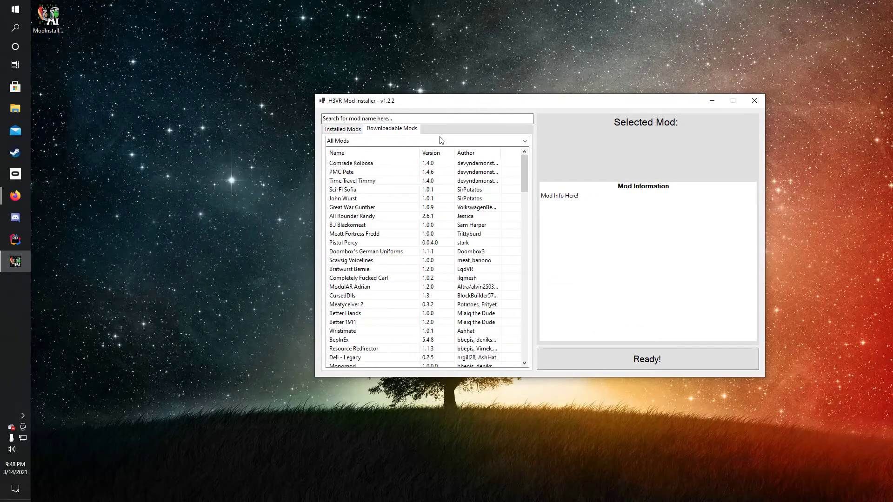
scroll(511, 209, down, 5)
click(525, 143)
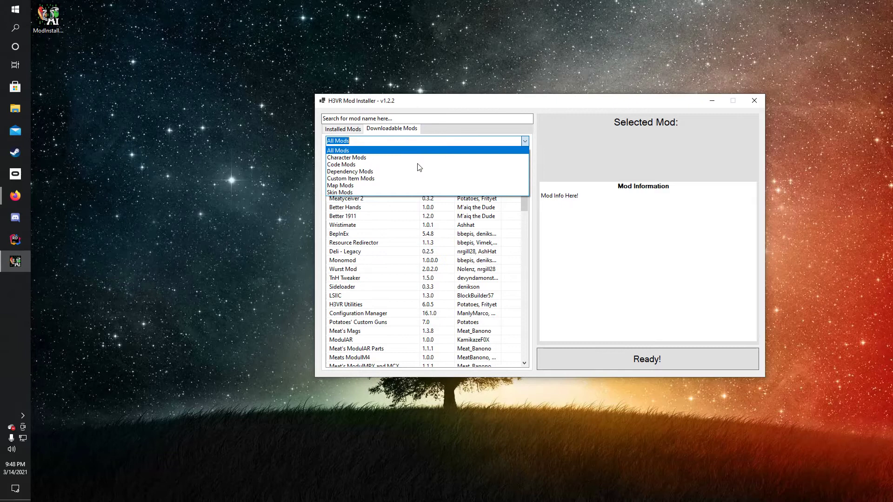
click(531, 141)
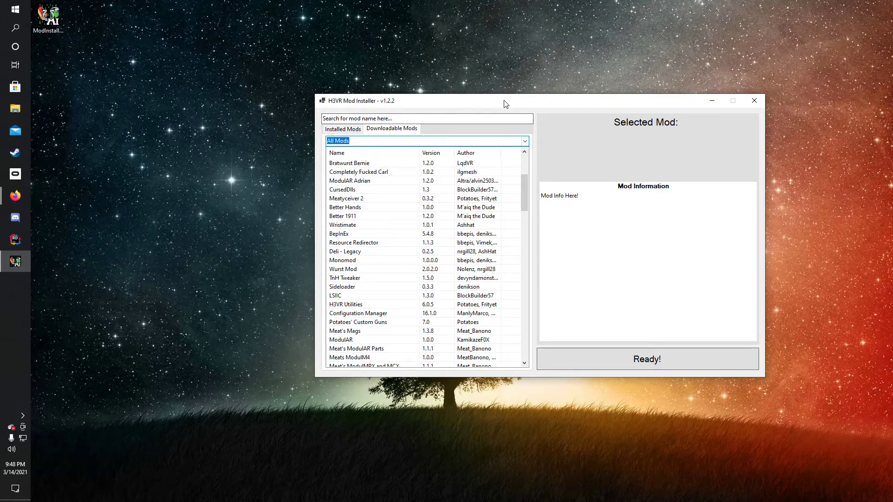
drag(505, 104, 427, 54)
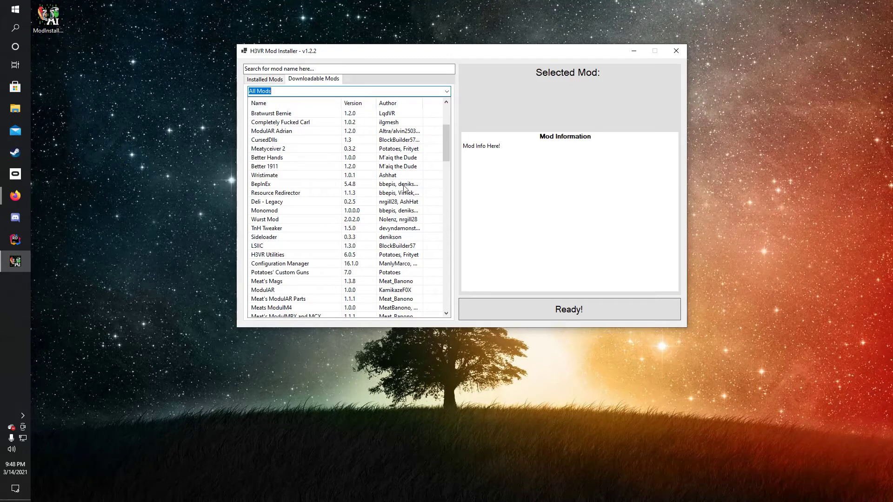
scroll(404, 188, up, 4)
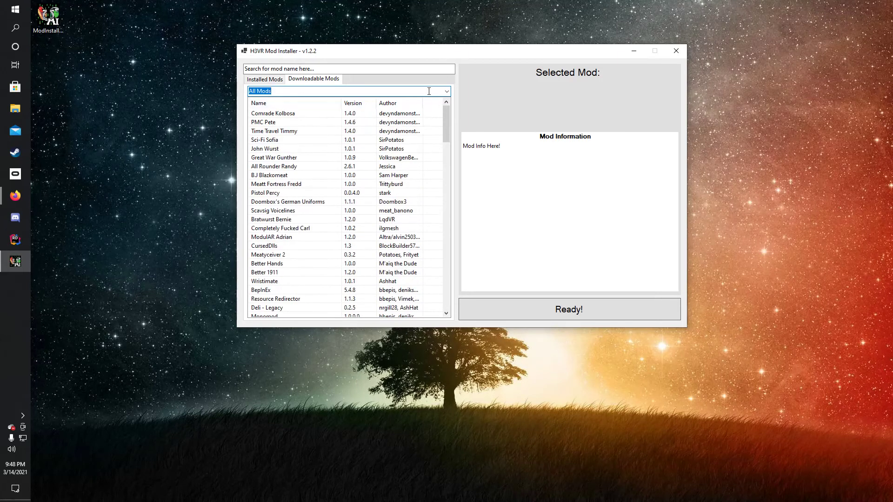
Filter the downloadable mods to Dependency Mods and view the details of Configuration Manager
click(446, 92)
click(272, 122)
drag(294, 247, 272, 112)
click(283, 238)
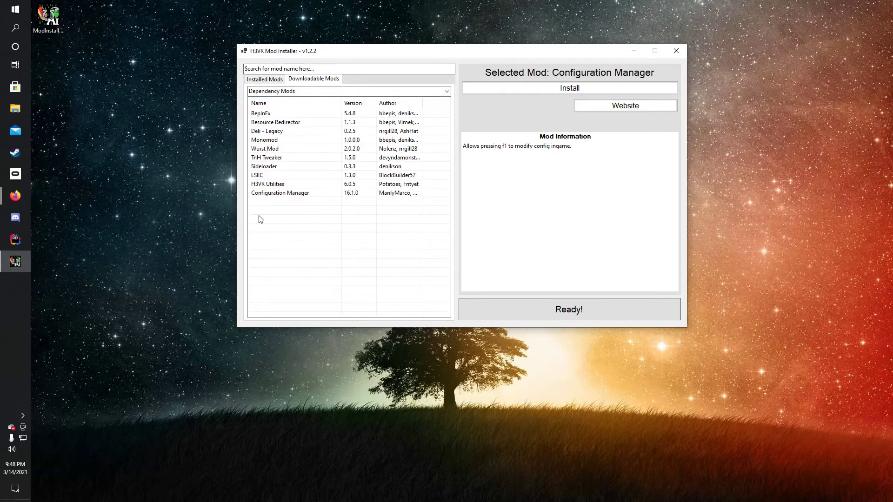
Filter the downloadable mods to Code Mods, install Meatyceiver 2 and dismiss the completion message
click(445, 91)
click(306, 115)
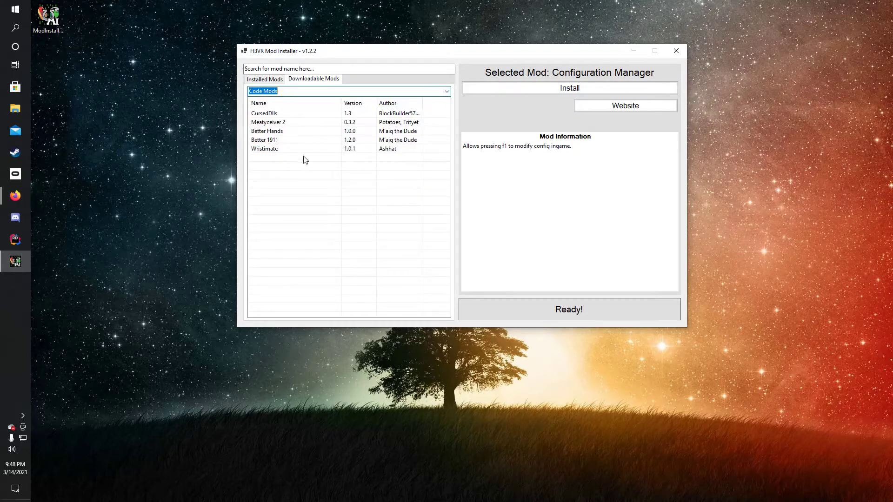
click(277, 122)
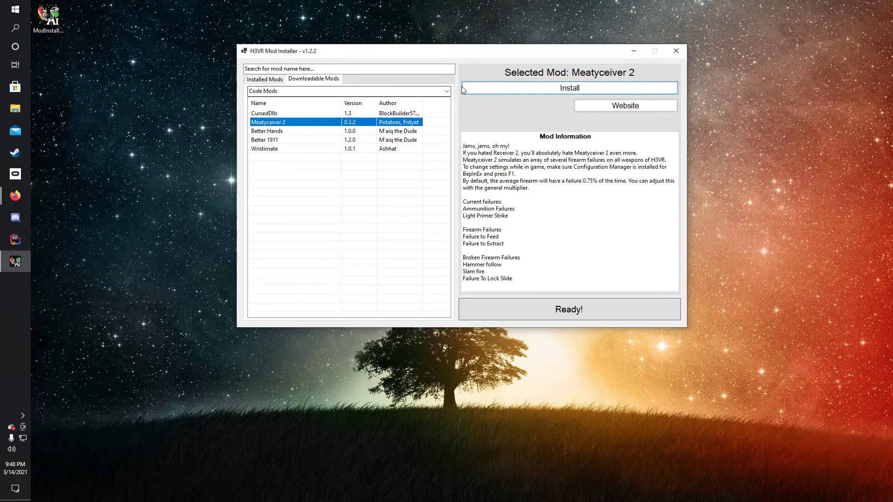
click(447, 91)
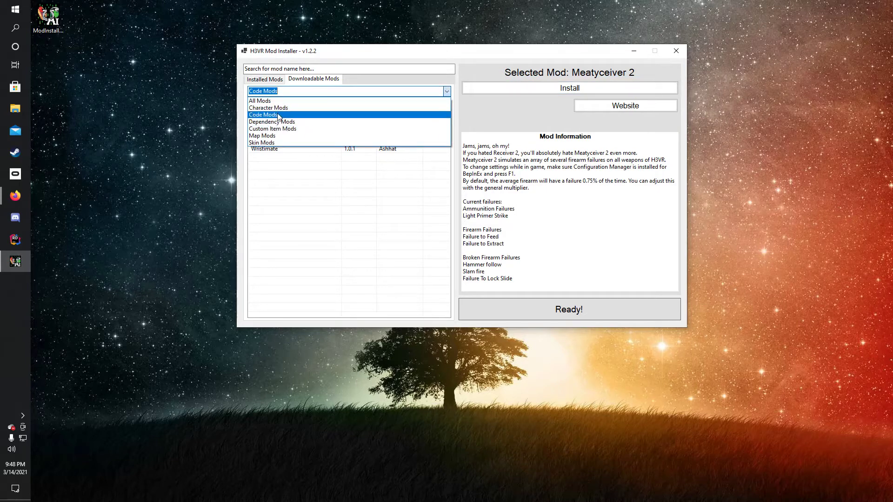
click(370, 219)
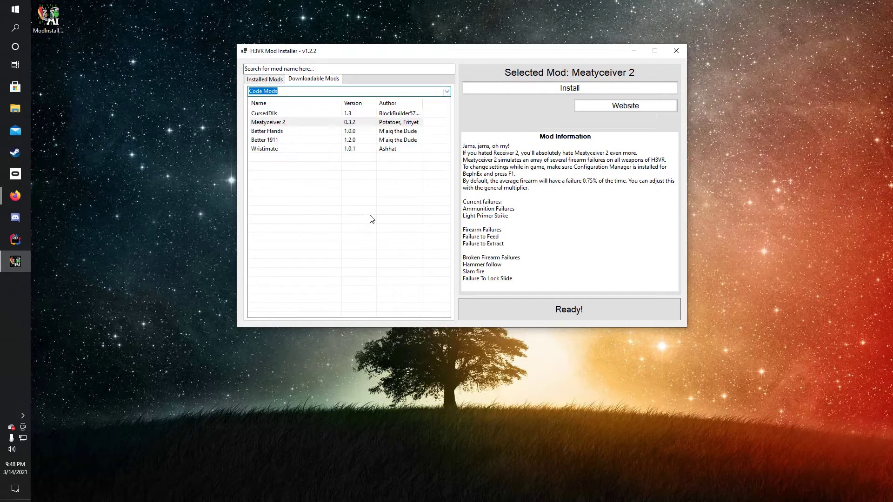
click(309, 126)
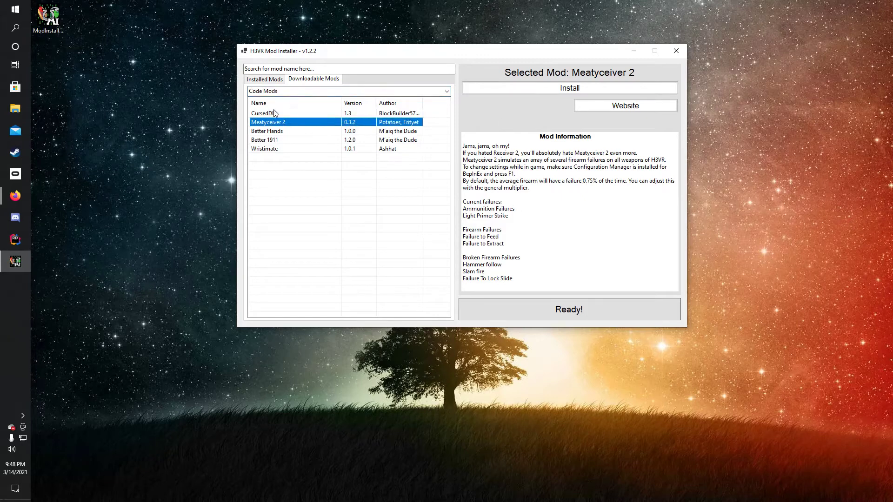
click(546, 89)
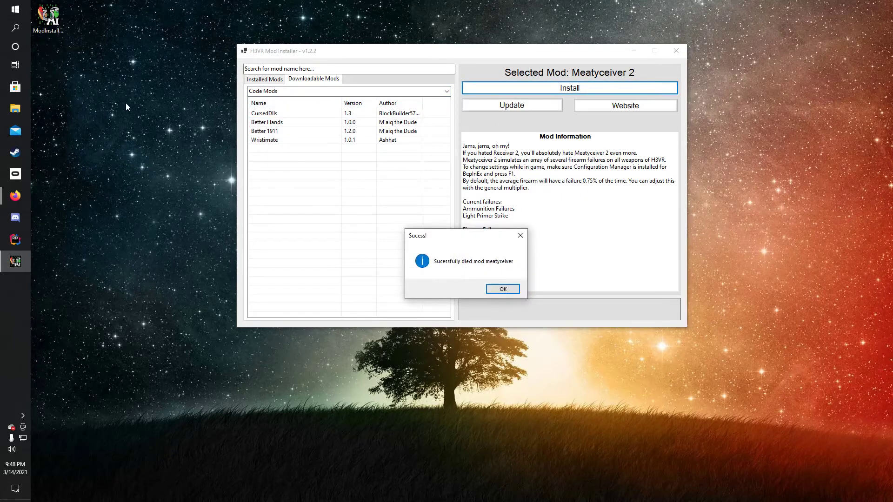
click(504, 289)
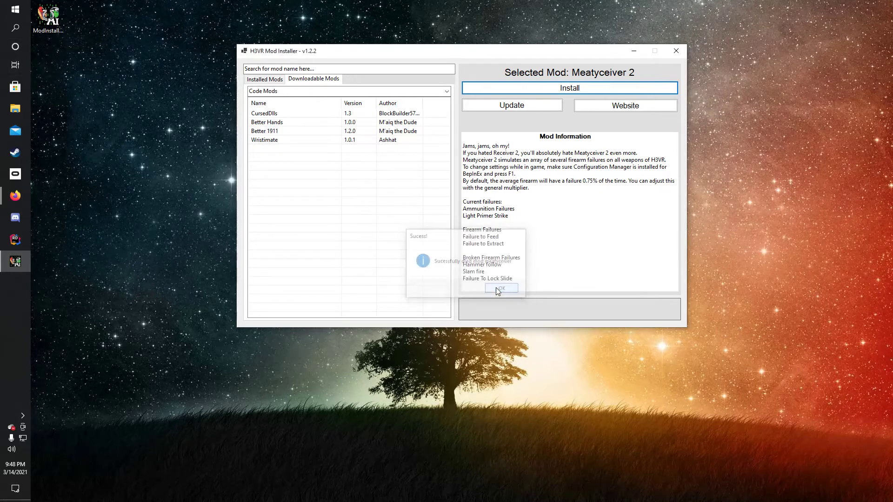
Check the installed mods, and view the details of Better Hands and Wristimate among the downloadable Code Mods
click(277, 82)
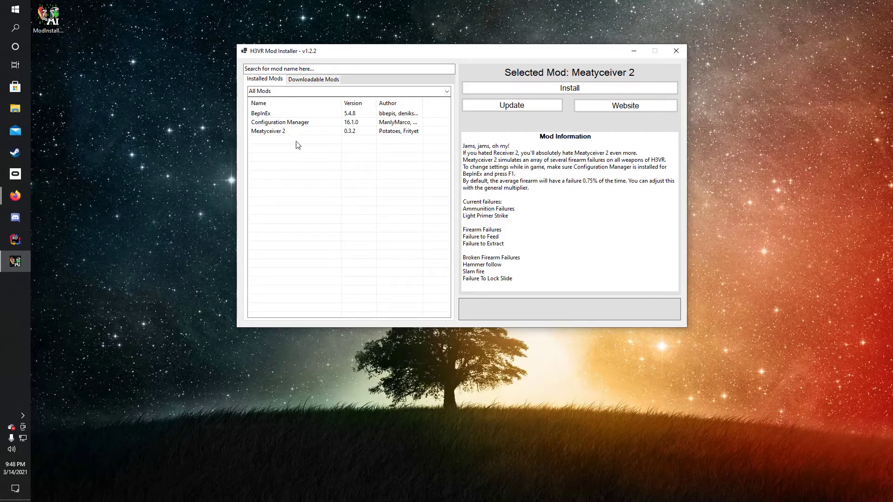
click(310, 79)
click(400, 122)
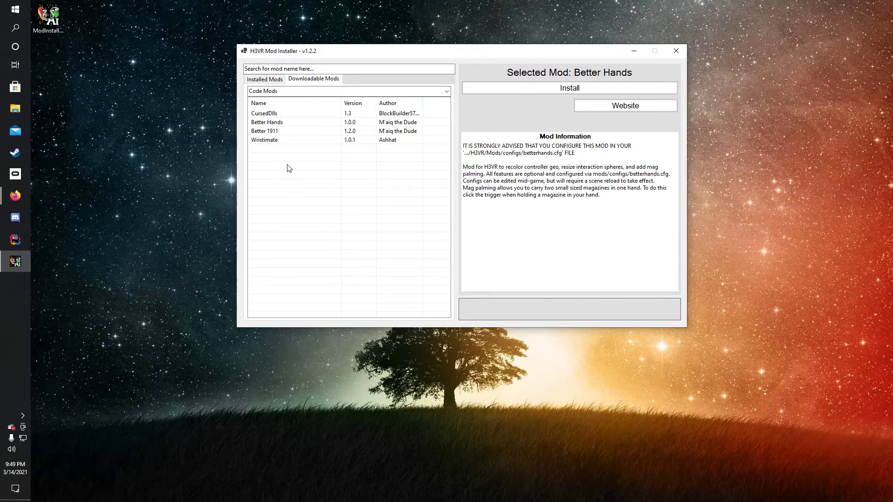
click(307, 140)
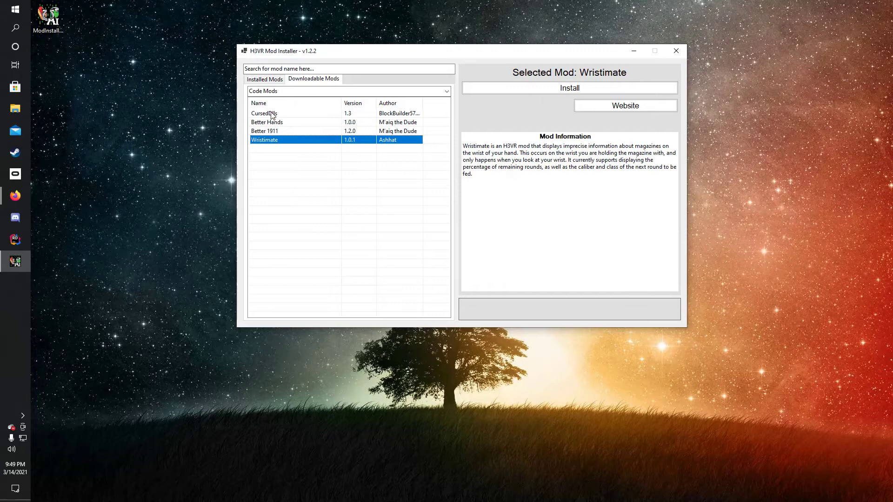
Install Better Hands, Better 1911 and Wristimate together, leaving out CursedDlls, and dismiss the completion message
shift+click(307, 114)
click(325, 190)
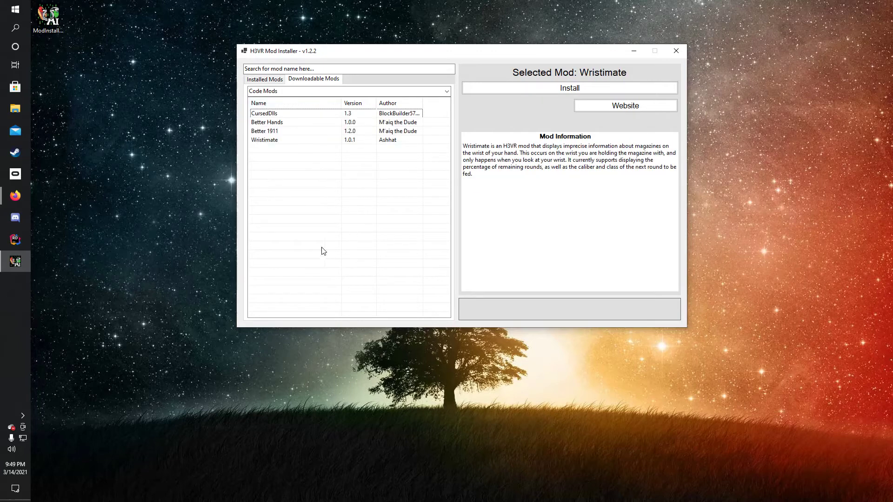
drag(319, 245, 253, 117)
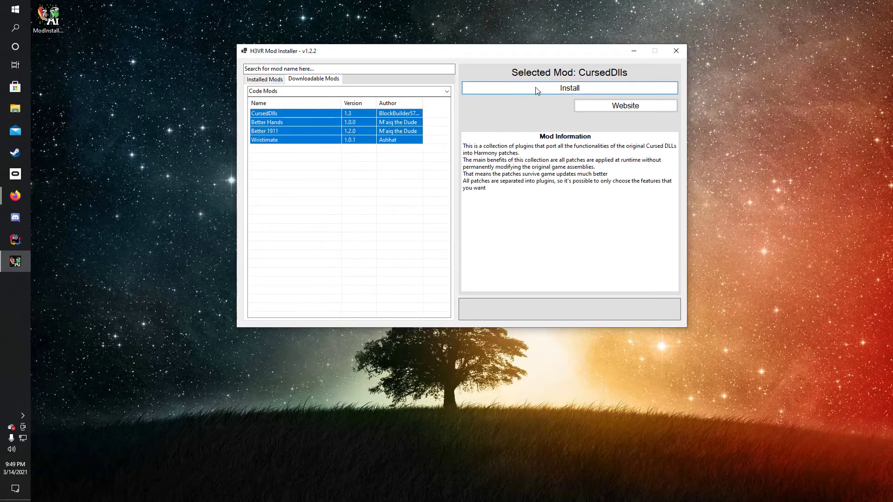
ctrl+click(324, 114)
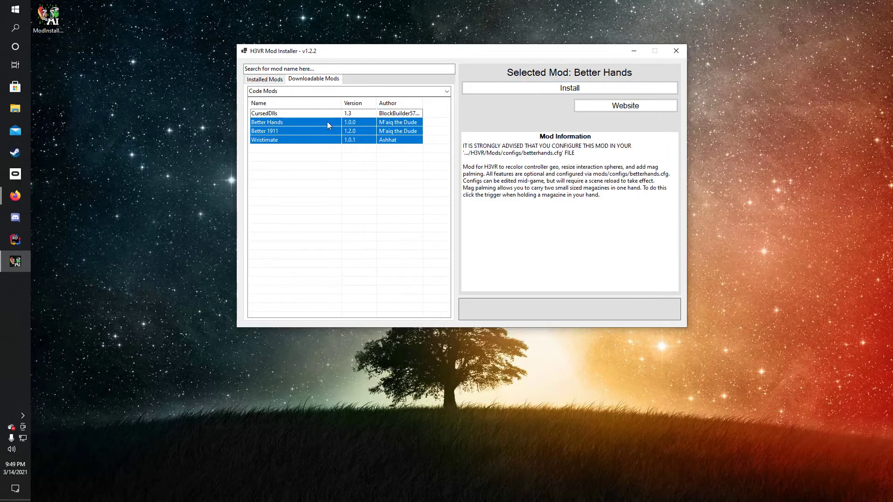
click(506, 93)
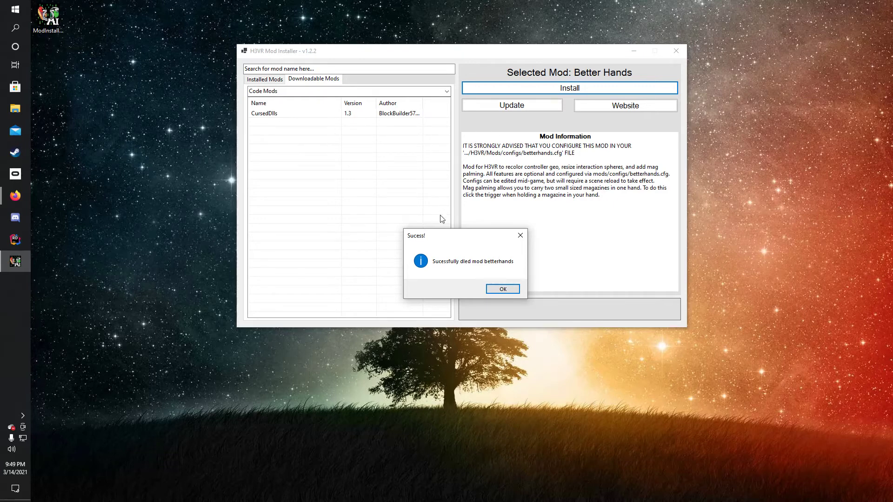
click(503, 289)
Review the installed mods, inspect the Mods and BepInEx folders inside the H3VR game folder in File Explorer, and close it
click(281, 79)
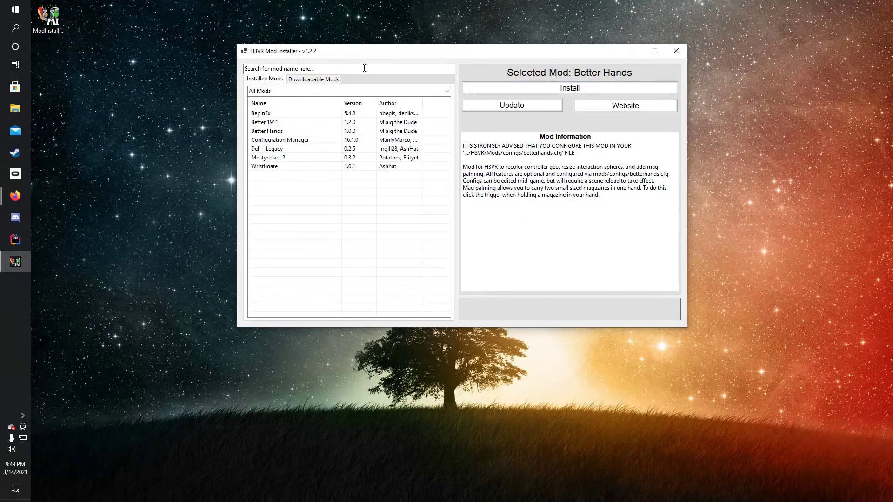
click(15, 108)
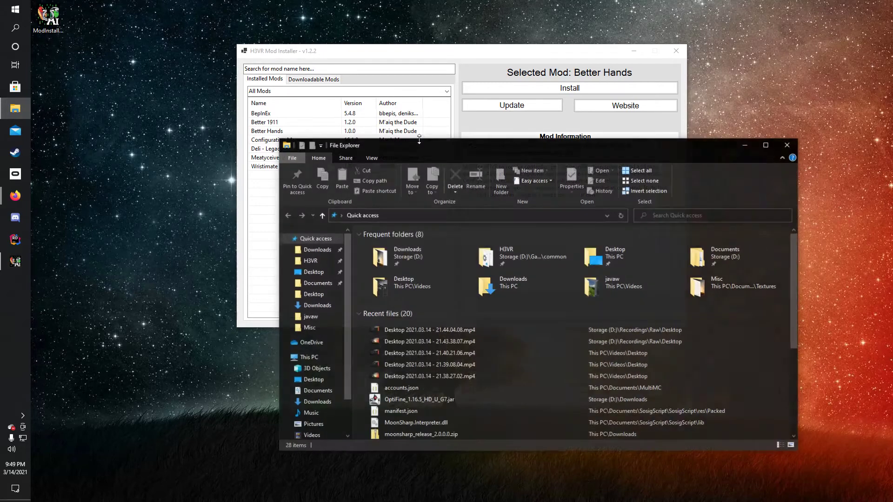
click(317, 249)
click(311, 260)
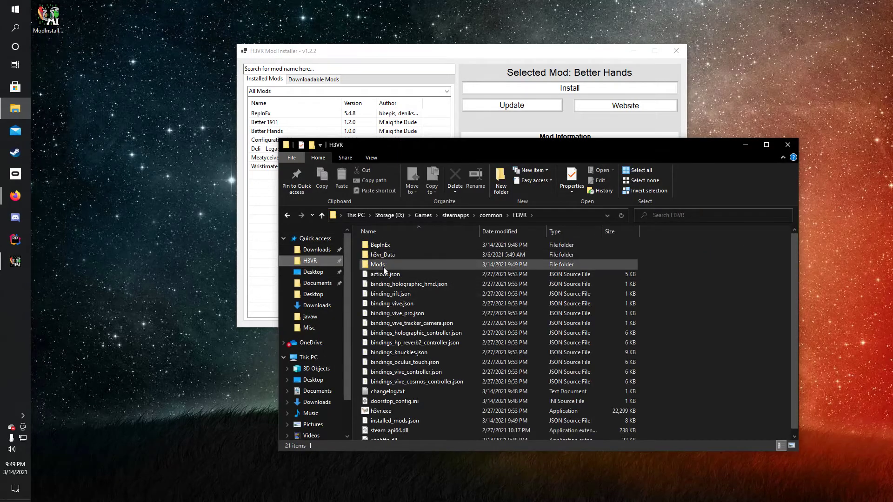
double_click(383, 267)
key(alt+Left)
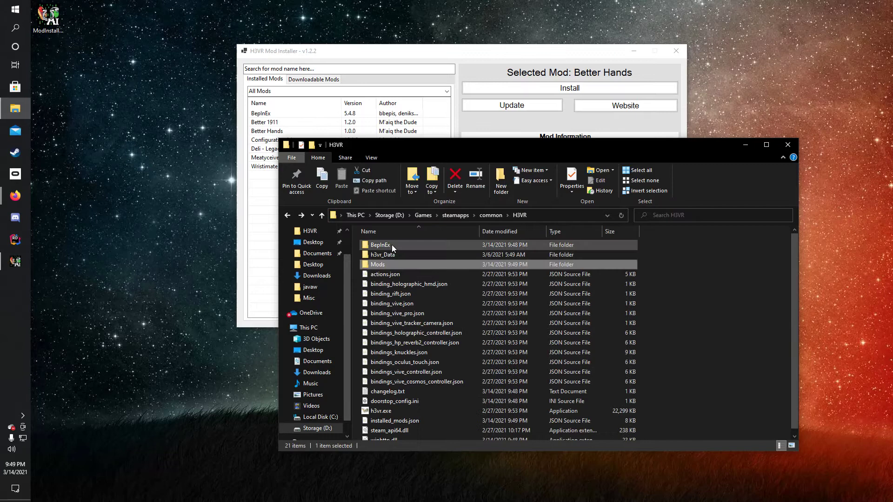
double_click(391, 245)
click(791, 145)
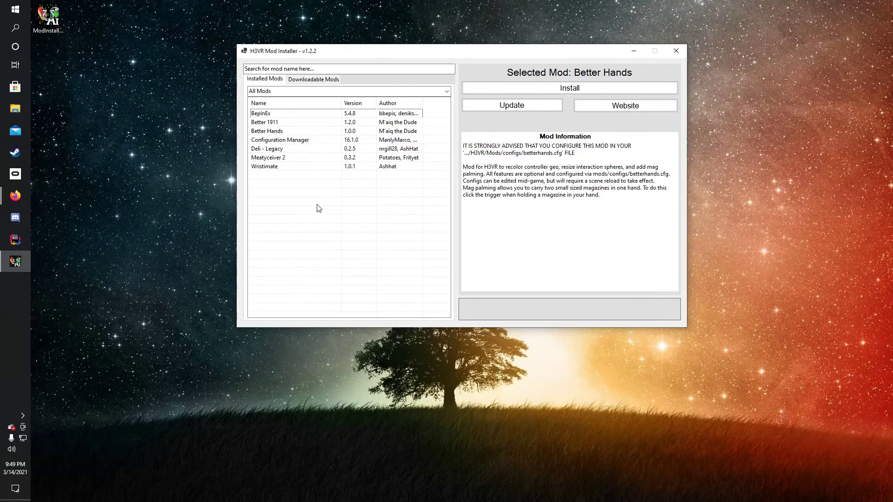
View the details of the installed mods Wristimate, Deli - Legacy and Better Hands
drag(276, 218, 279, 114)
click(319, 265)
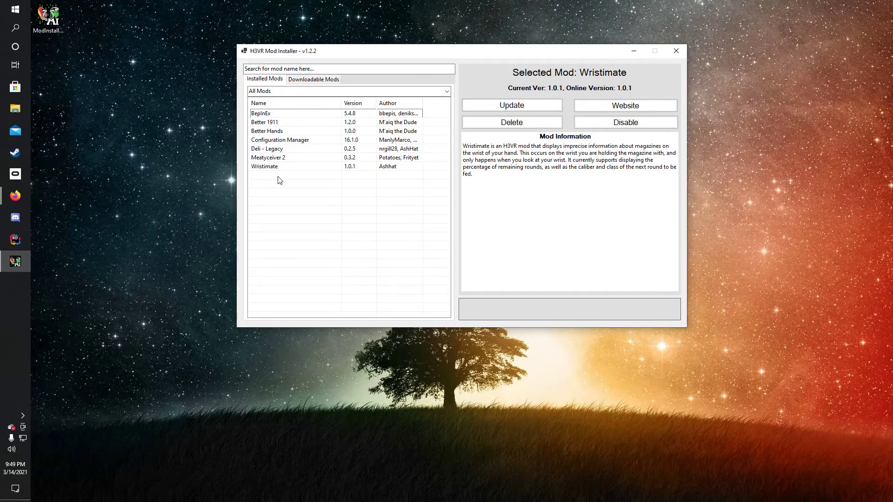
click(296, 166)
click(297, 149)
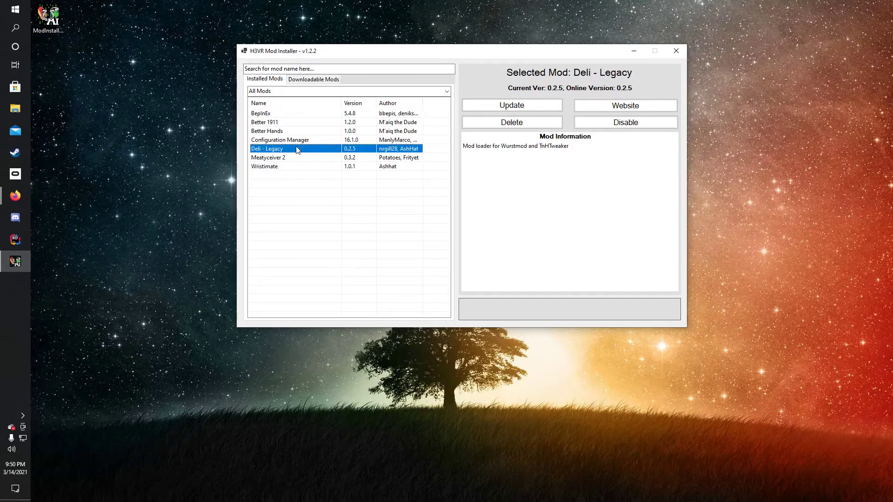
click(282, 132)
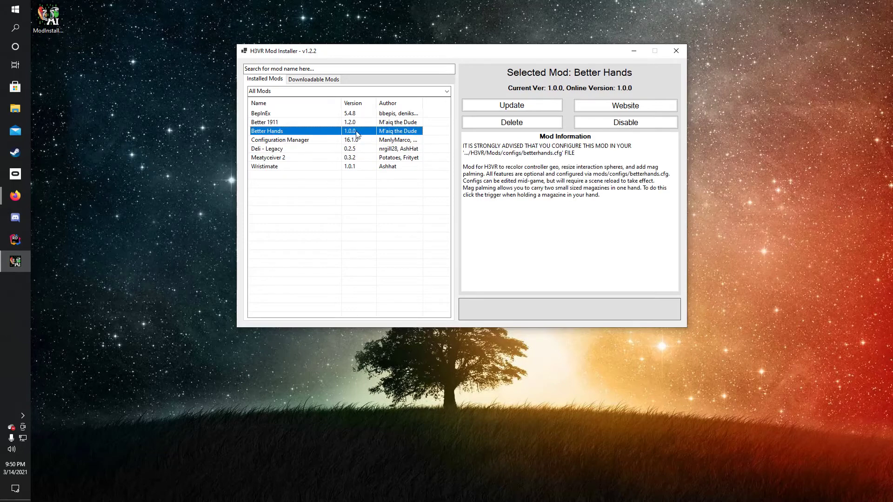
Disable the installed Wristimate mod and dismiss the completion message
click(291, 168)
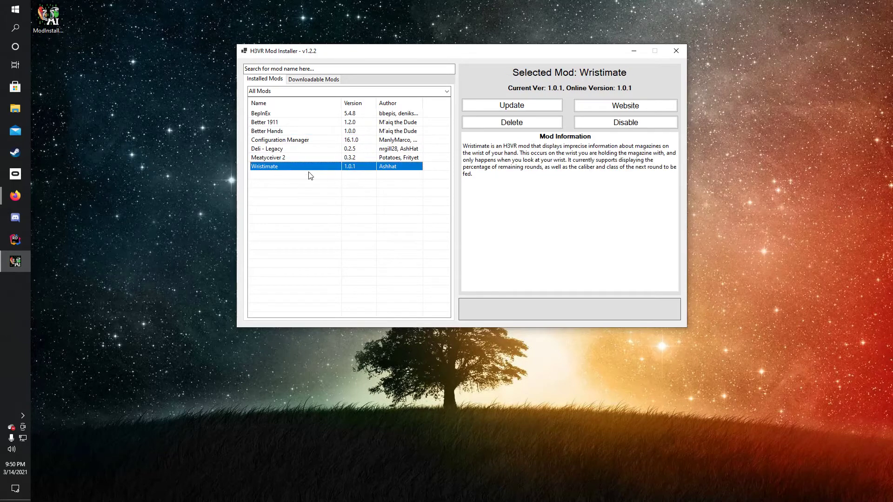
click(618, 124)
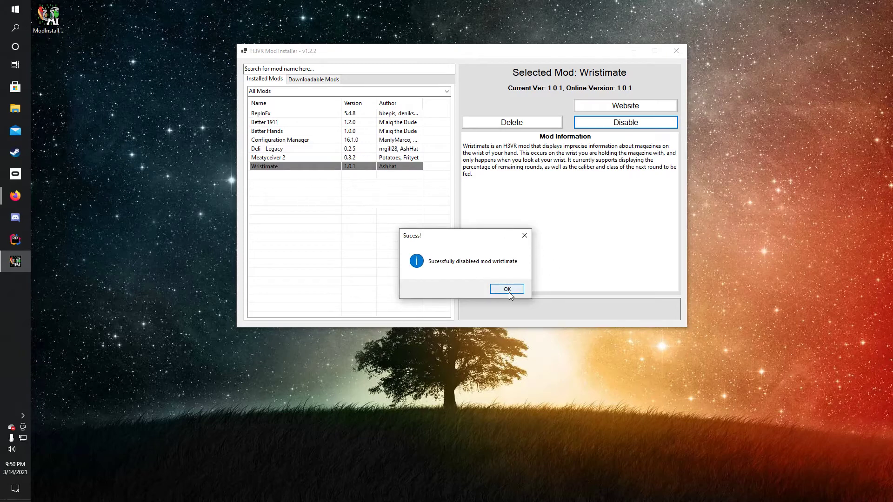
click(508, 289)
Inspect the DisabledMods folder within H3VR's ModInstallerCache folder in File Explorer and close the window
click(16, 108)
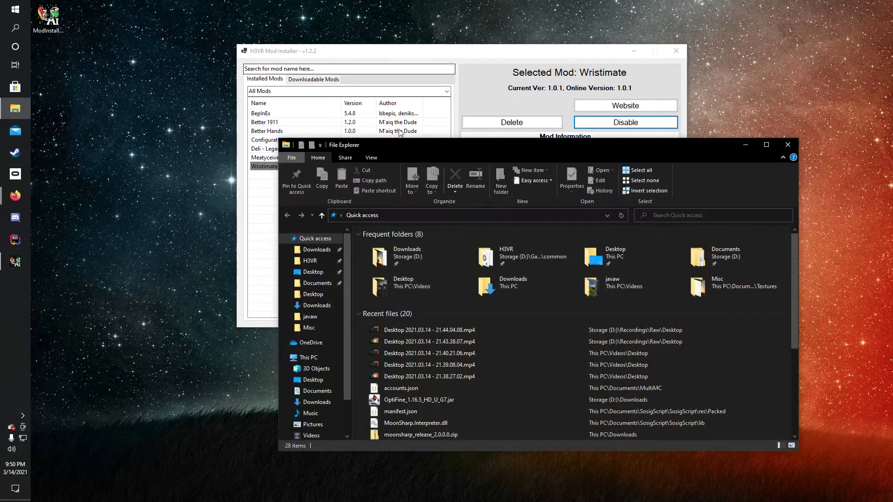
click(311, 261)
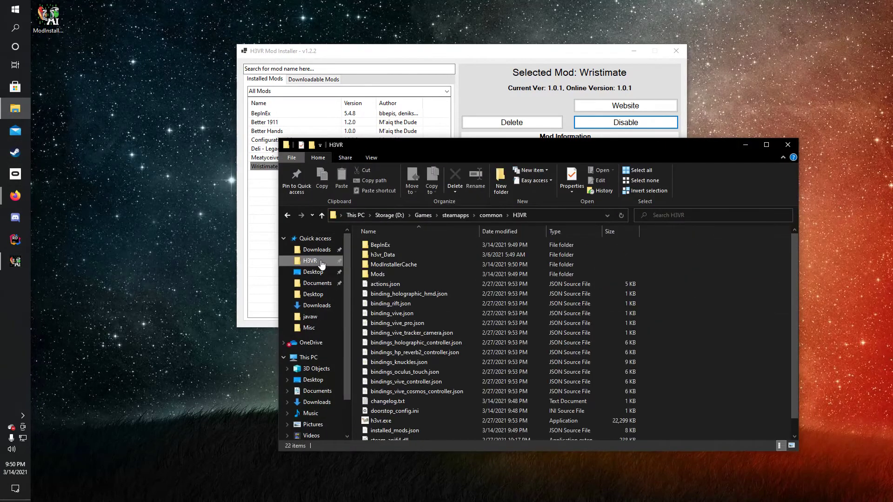
double_click(417, 265)
double_click(393, 246)
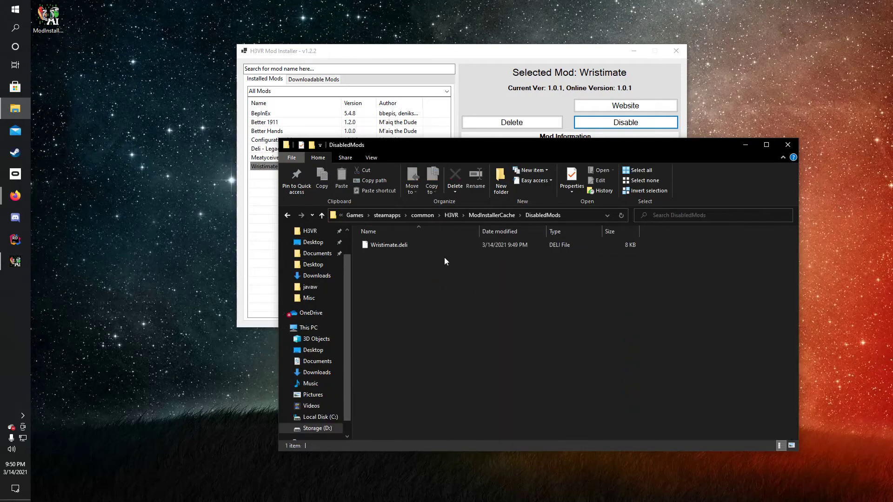
click(786, 146)
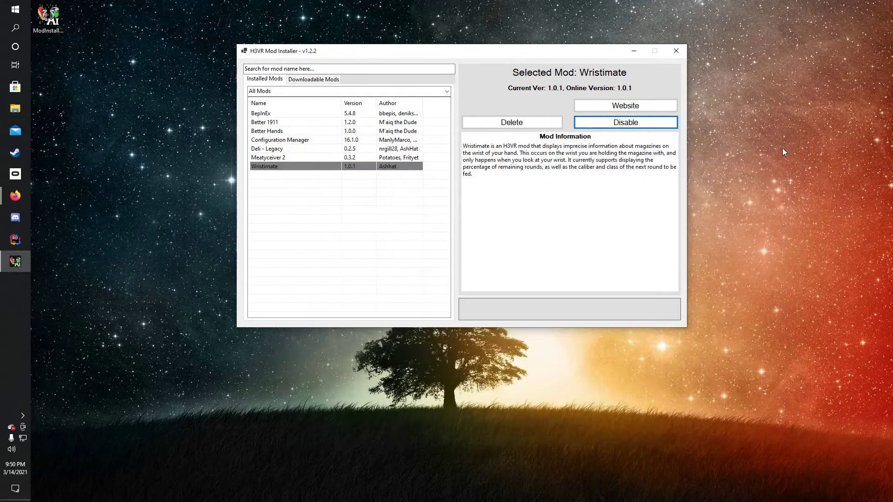
Enable the Wristimate mod again and dismiss the completion message
click(402, 167)
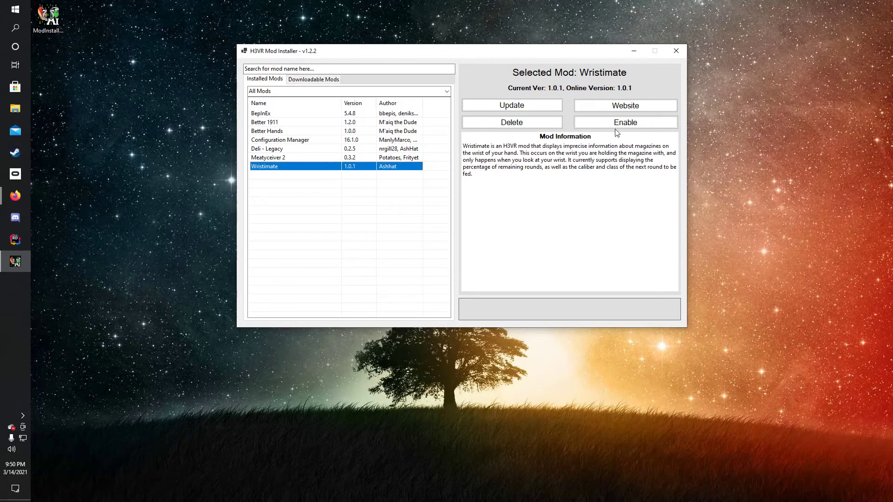
click(637, 125)
click(511, 288)
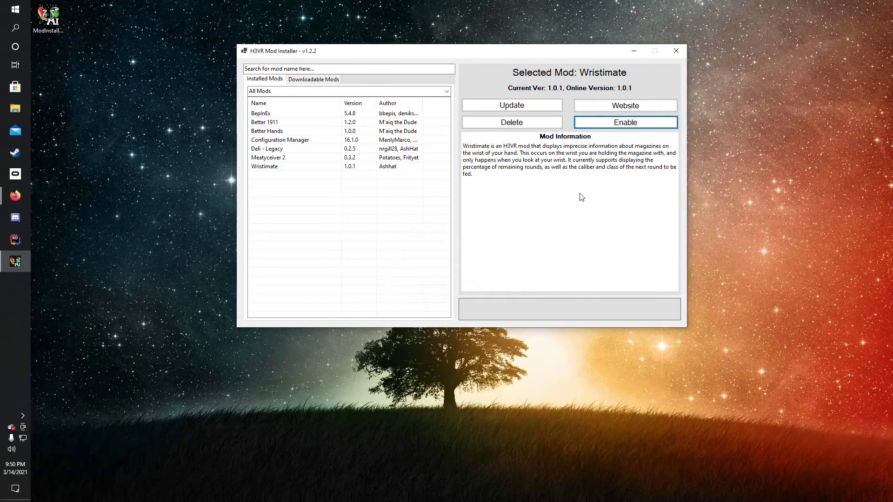
Delete the installed BepInEx mod, confirming the deletion despite its dependants, and dismiss the completion message
click(356, 114)
click(495, 123)
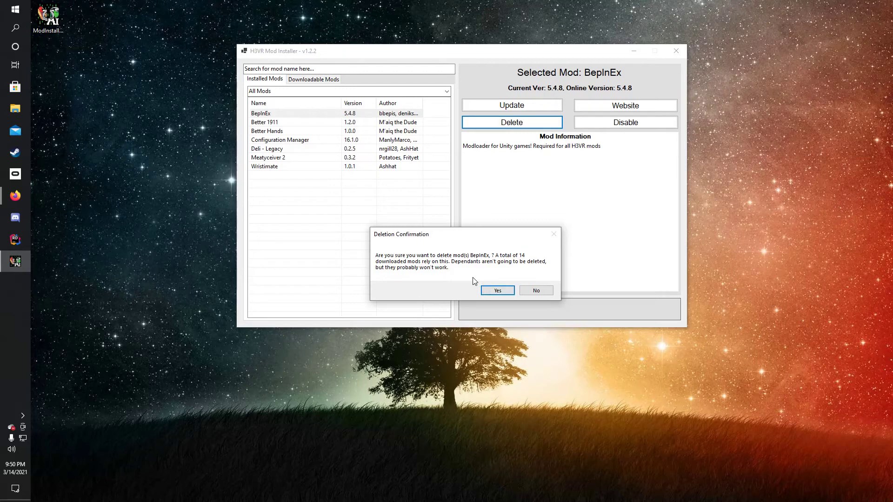
click(512, 289)
click(498, 289)
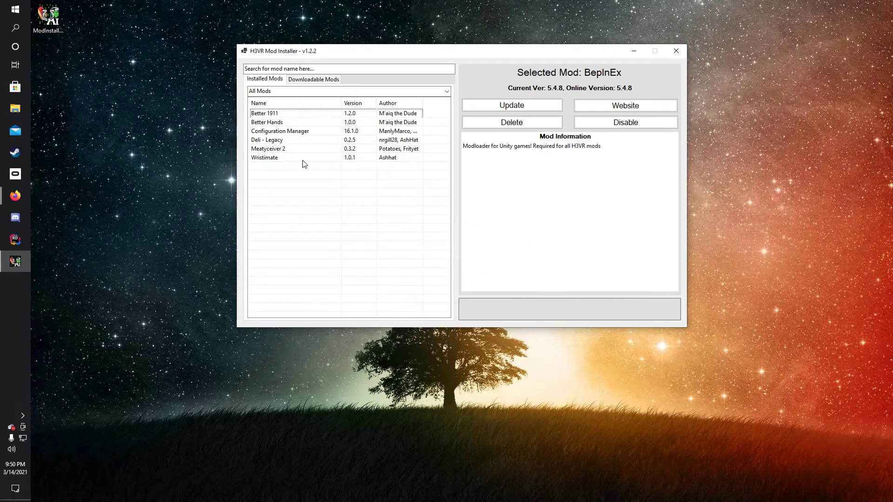
Select all the remaining installed mods, delete them together with confirmation, and dismiss the completion message
drag(302, 166, 300, 41)
click(347, 206)
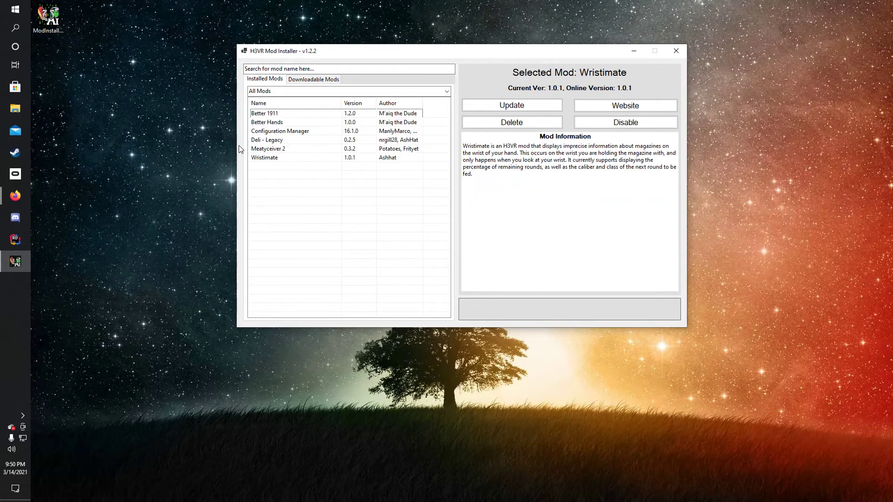
drag(298, 190, 290, 61)
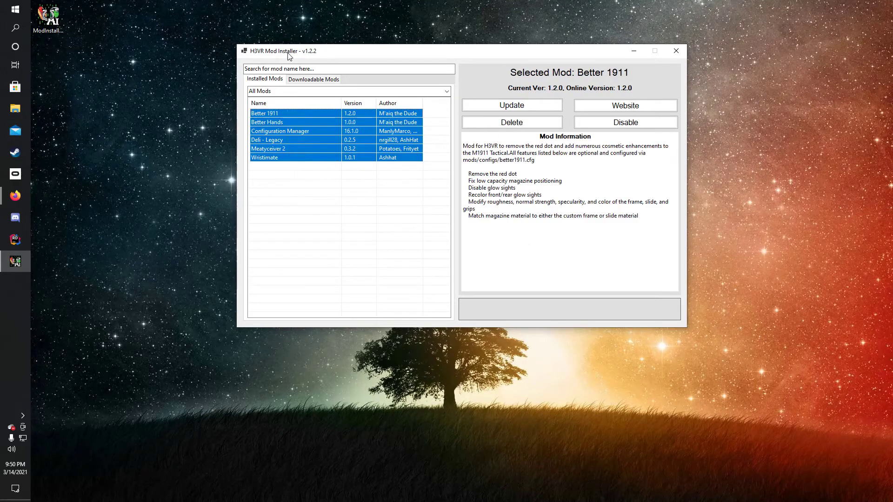
click(530, 126)
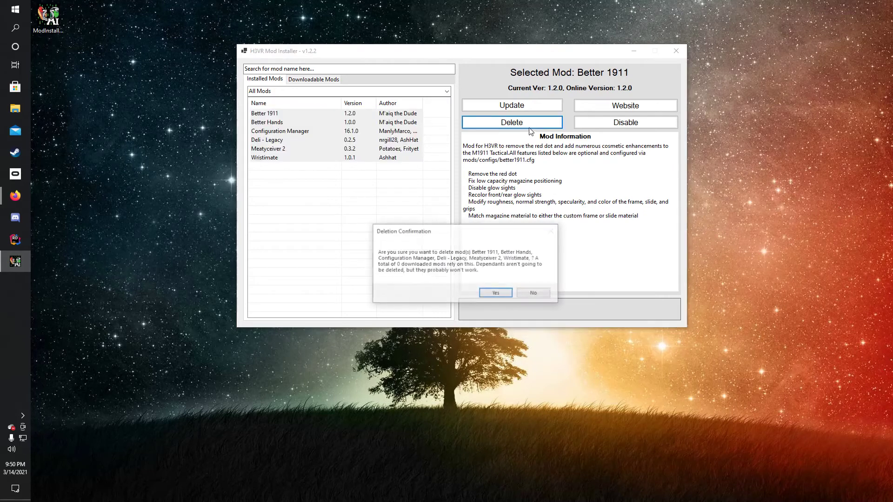
click(499, 292)
click(502, 289)
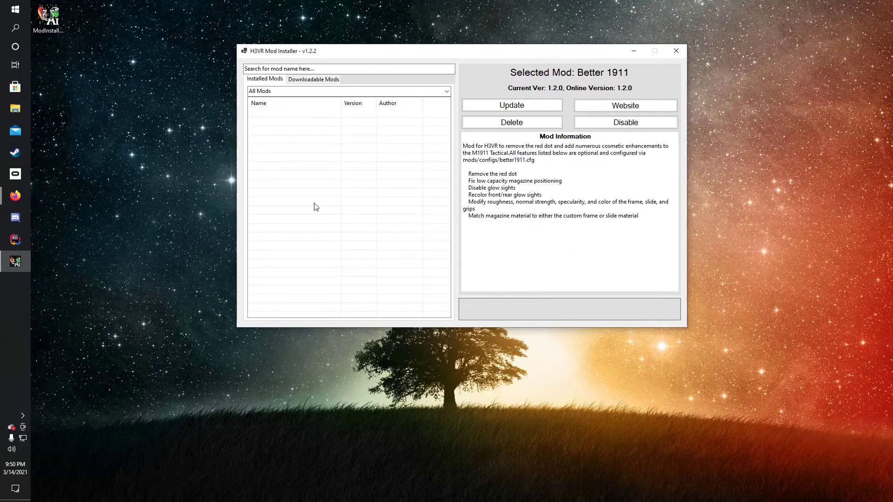
Filter the downloadable mods to Custom Item Mods and look through the list of available items
click(308, 80)
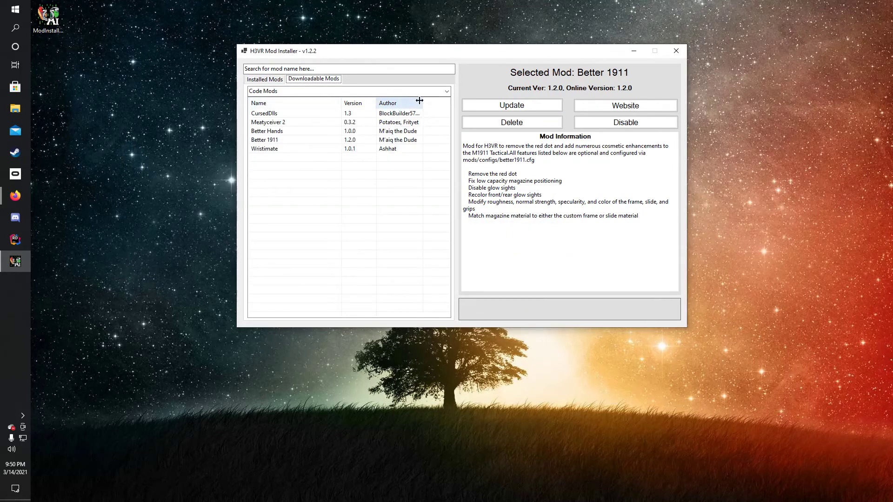
click(340, 91)
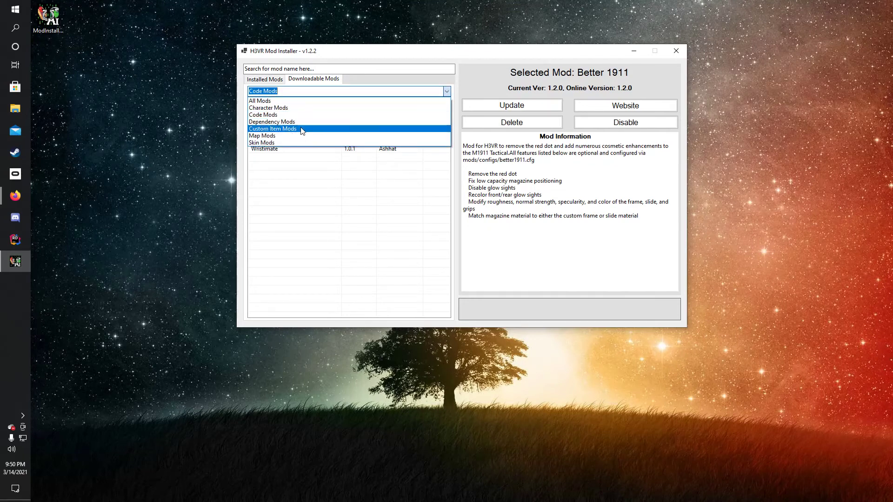
click(305, 132)
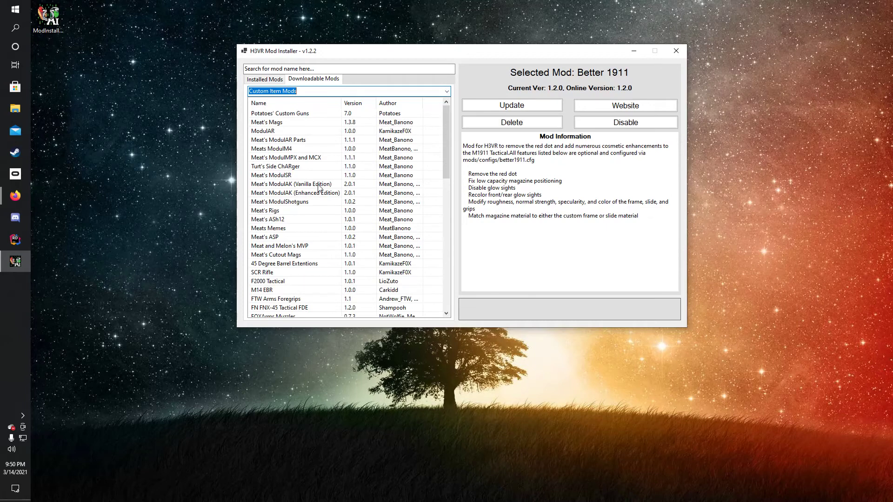
scroll(337, 186, down, 10)
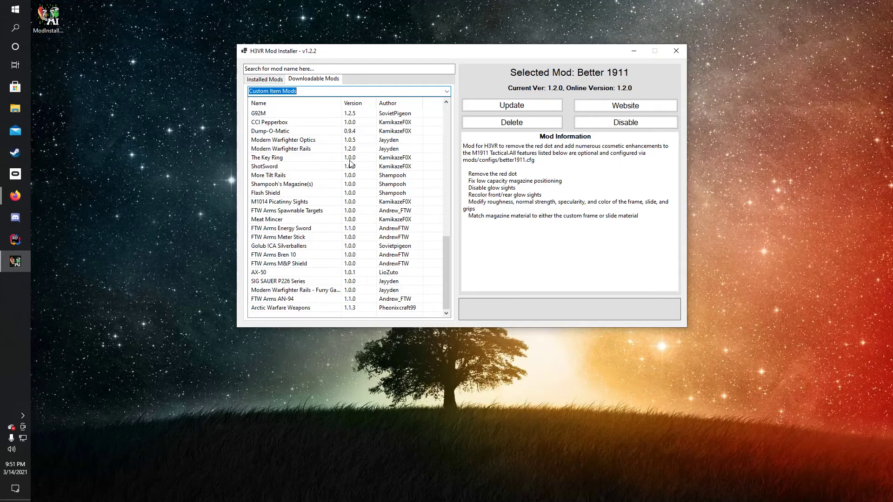
scroll(378, 195, up, 5)
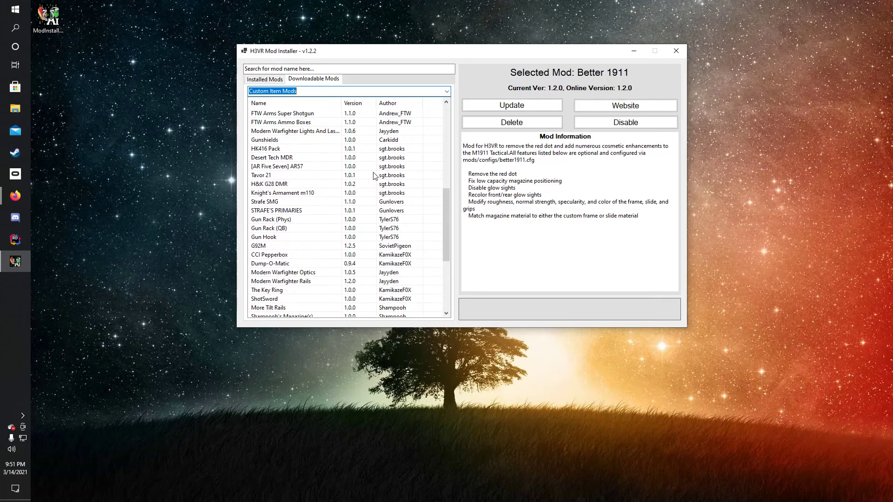
scroll(374, 175, up, 5)
scroll(302, 209, down, 1)
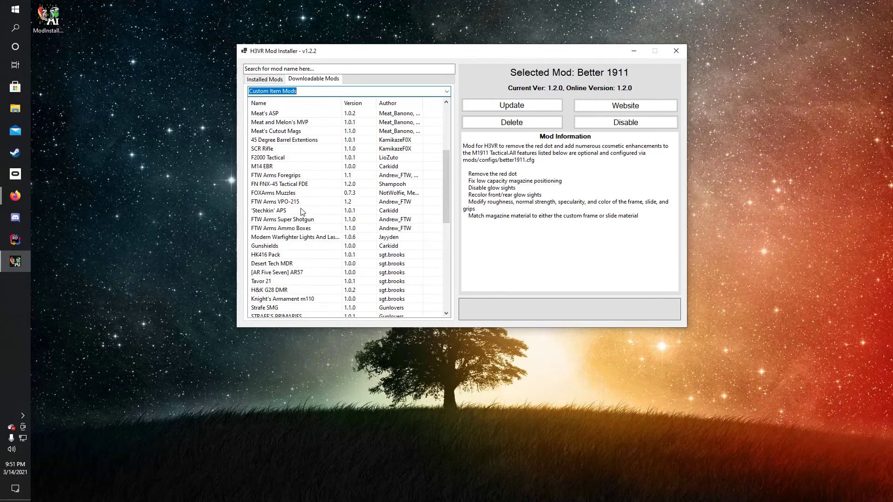
Search the Custom Item Mods for "Potat" and view the mod information of Potatoes' Custom Guns
scroll(302, 211, down, 9)
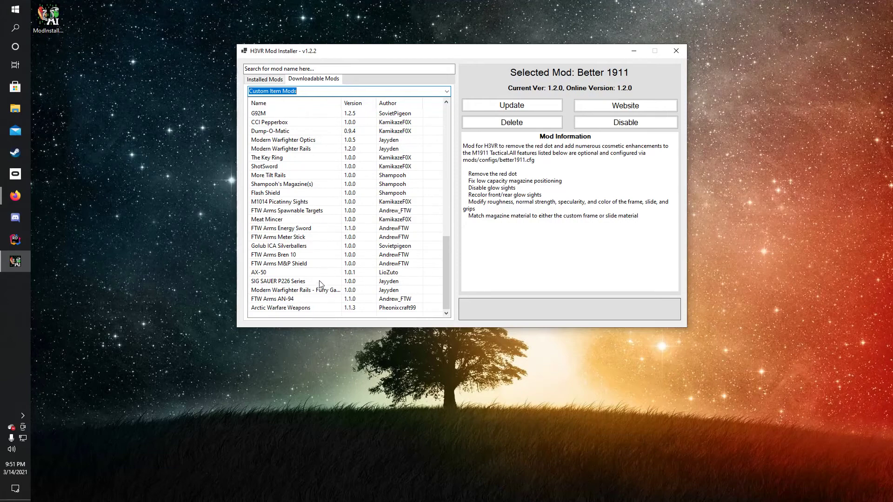
scroll(319, 281, up, 5)
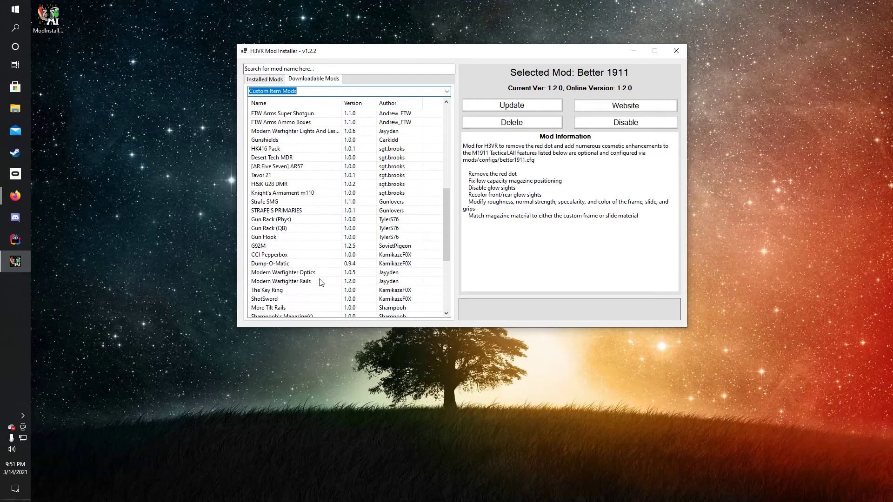
scroll(320, 282, up, 4)
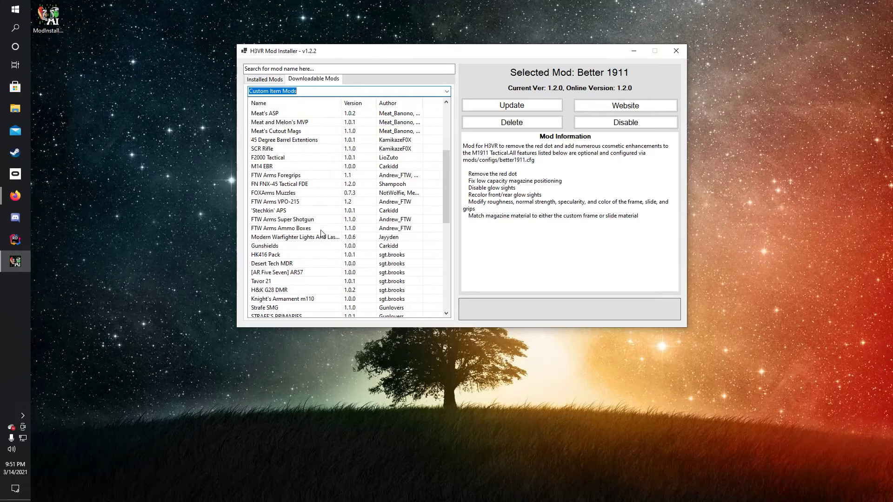
scroll(321, 233, up, 3)
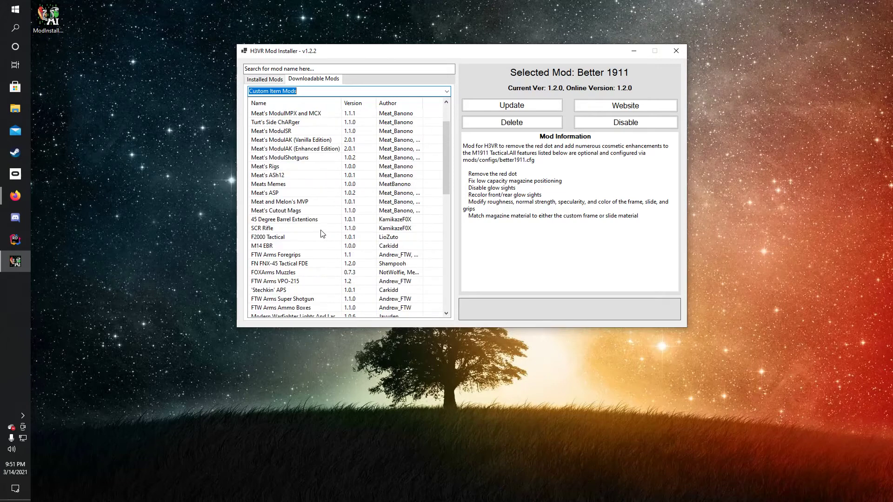
click(321, 68)
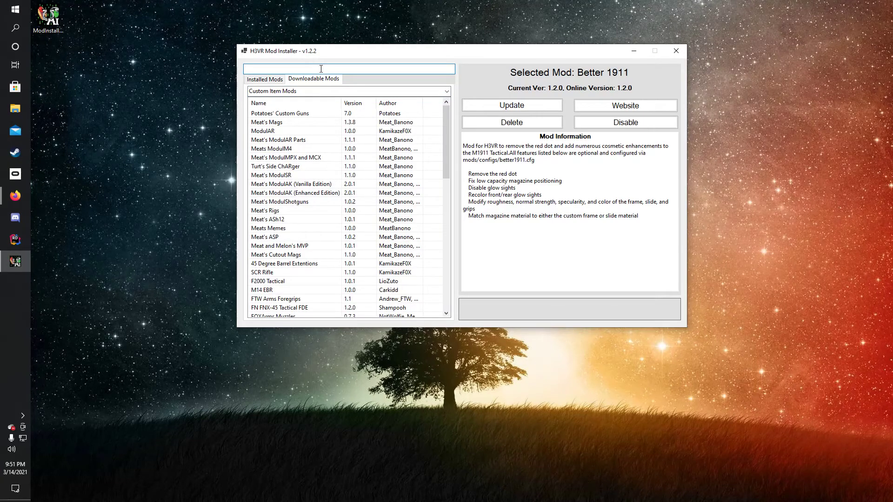
text(Potat)
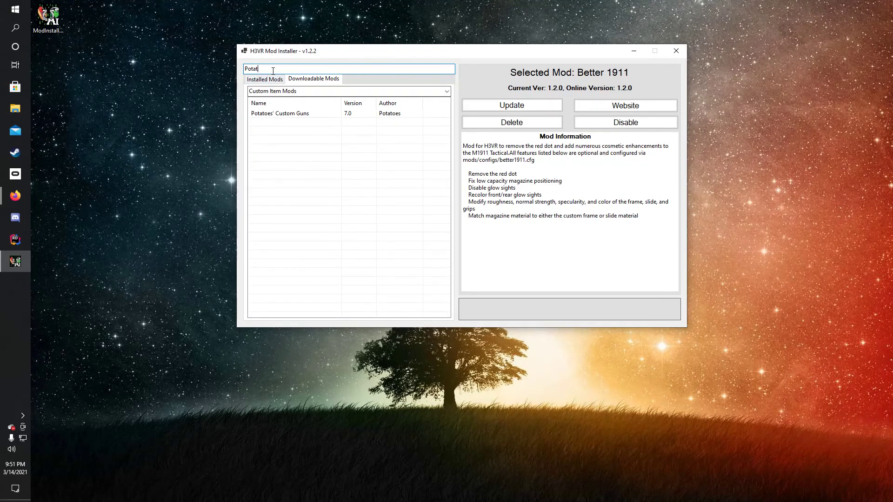
click(297, 115)
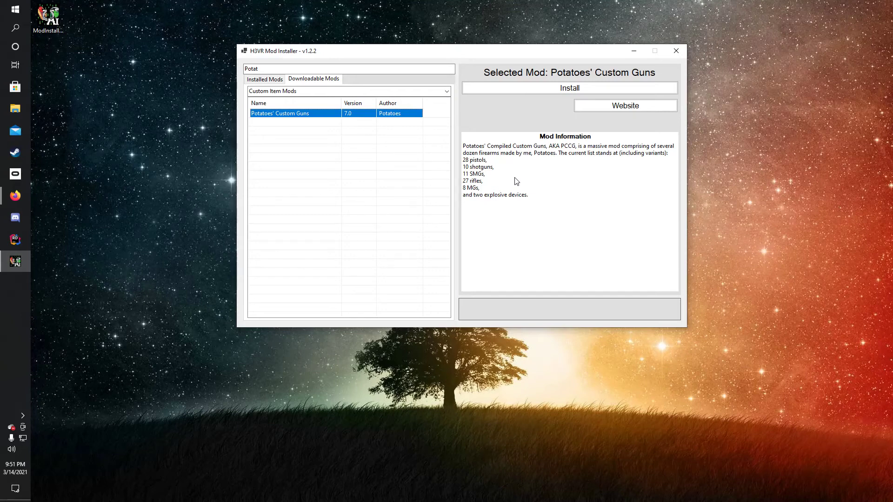
click(419, 186)
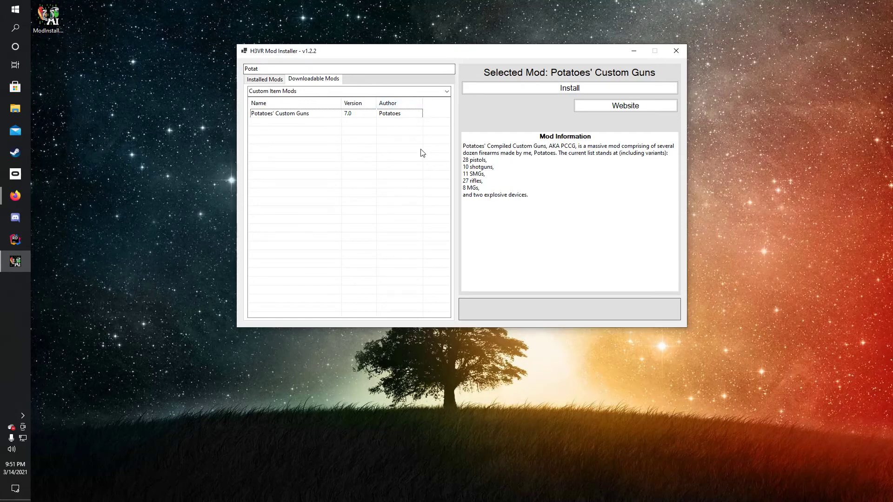
Clear the mod search, view the details of Meat's Mags and look through the full custom item list
double_click(325, 68)
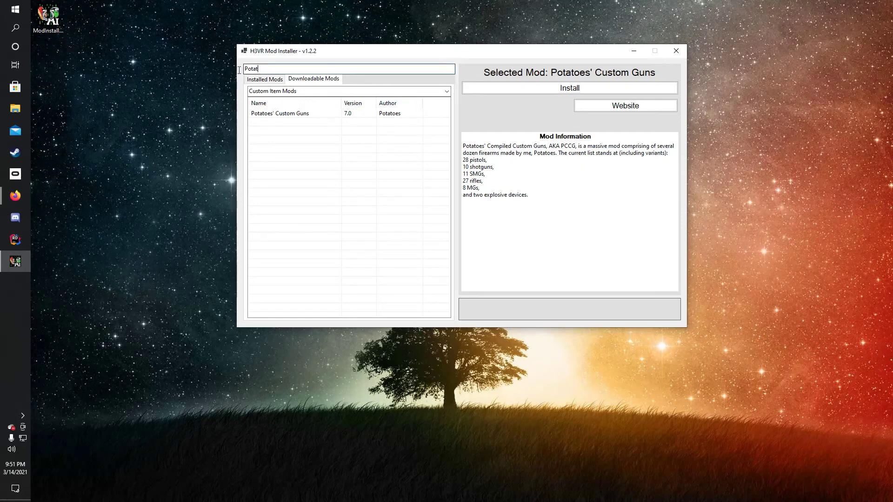
key(BackSpace)
click(421, 124)
scroll(422, 153, down, 14)
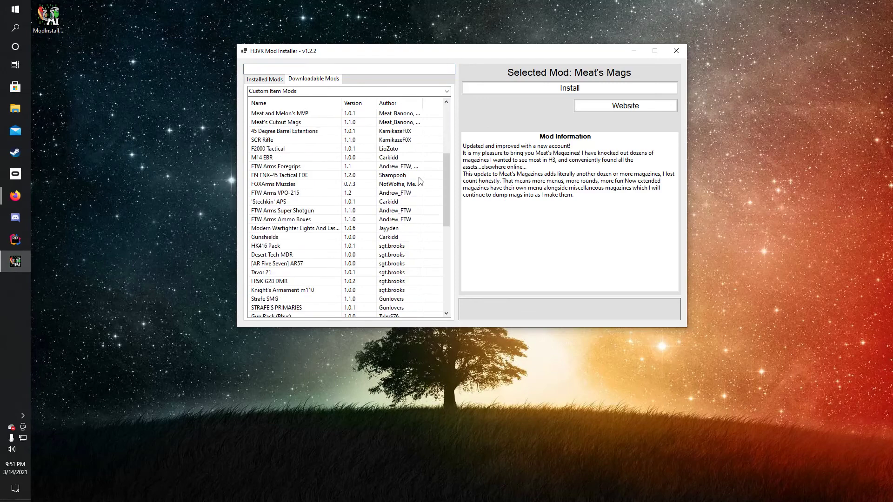
Filter the downloadable mods to Dependency Mods, select all the listed mods and clear the selection
click(445, 91)
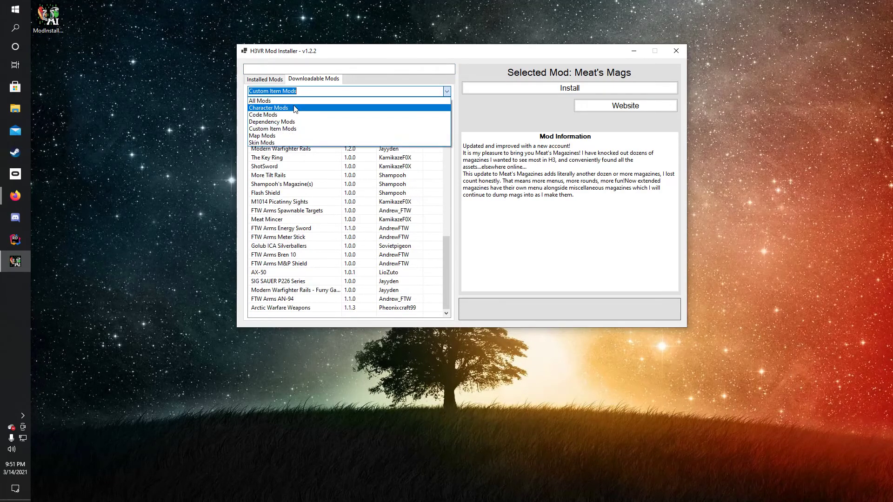
click(289, 122)
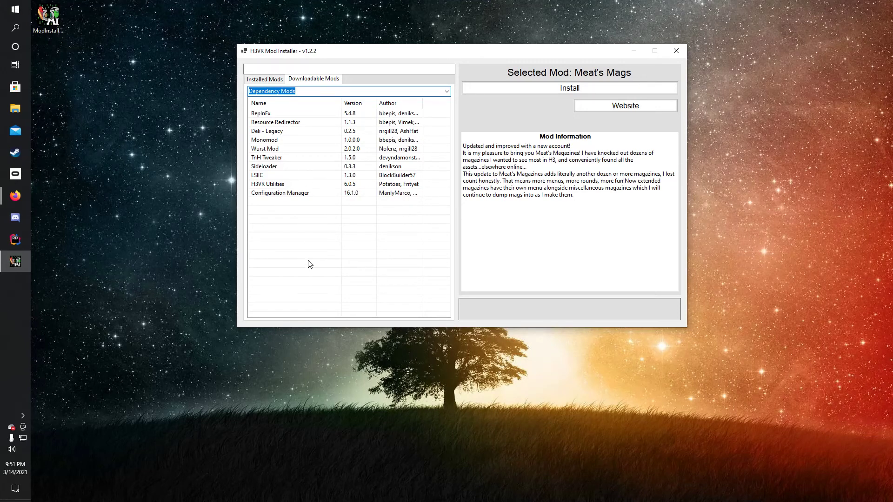
click(254, 231)
key(ctrl+a)
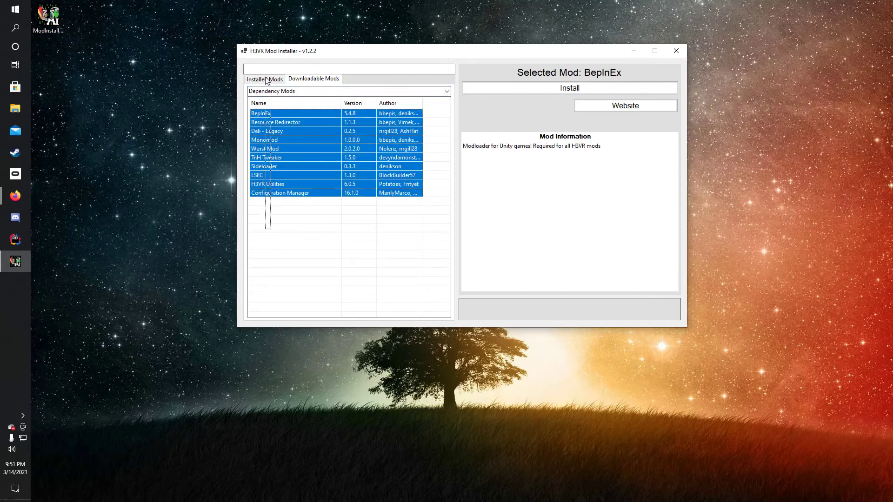
click(306, 303)
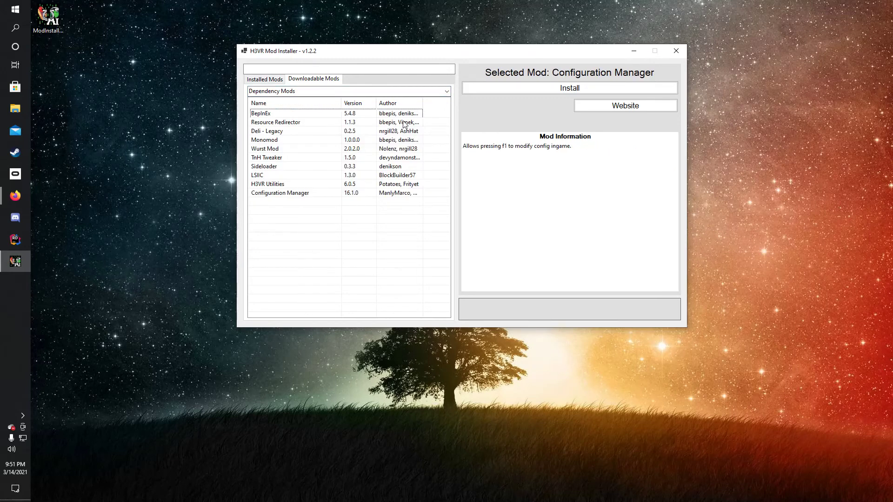
View the downloadable mods in the Code Mods category, followed by those in the Map Mods category
click(447, 91)
click(292, 115)
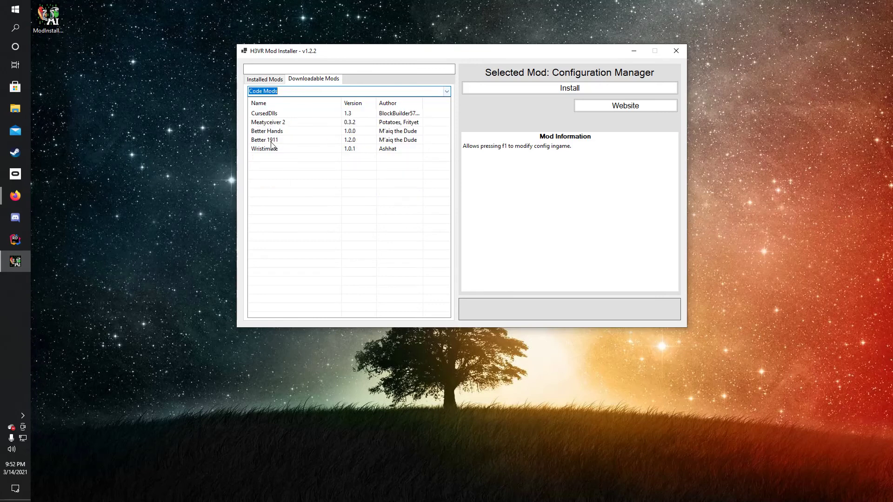
click(446, 91)
click(294, 137)
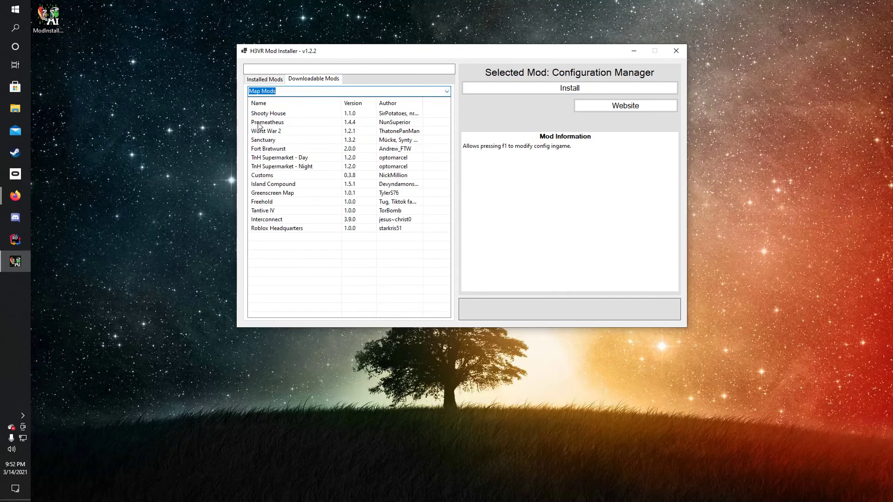